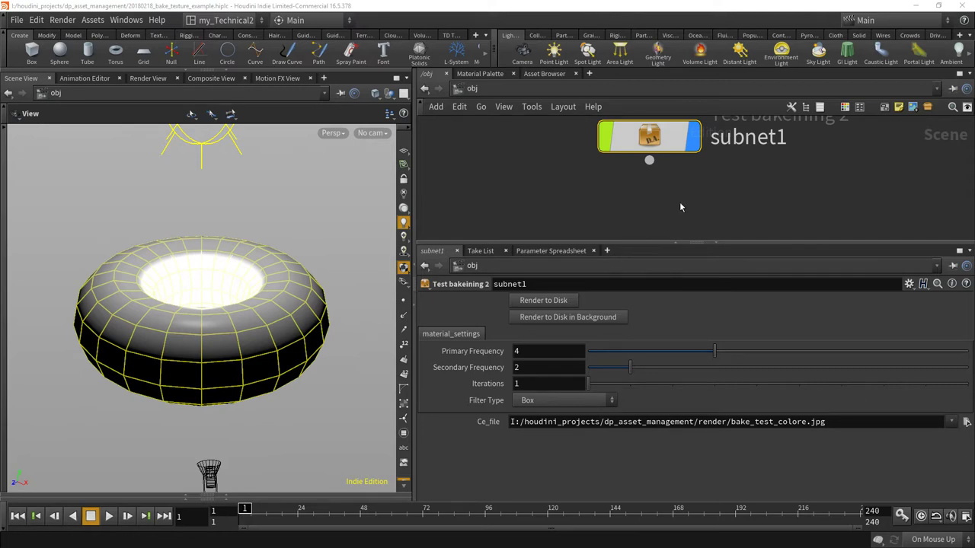
# Step: Reposition the subnet1 node and give the network pane more room
pyautogui.moveTo(670, 203); pyautogui.dragTo(681, 221, button='middle')
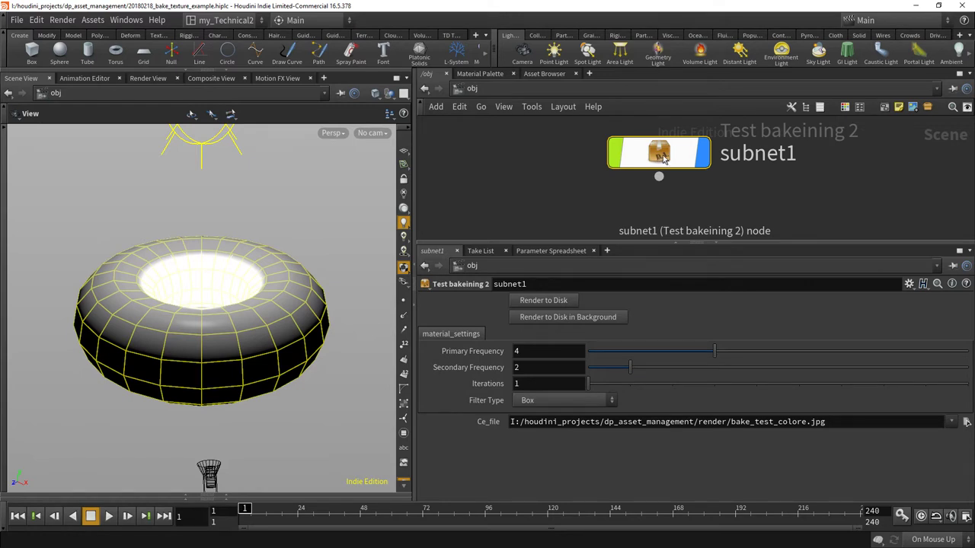
pyautogui.click(644, 242)
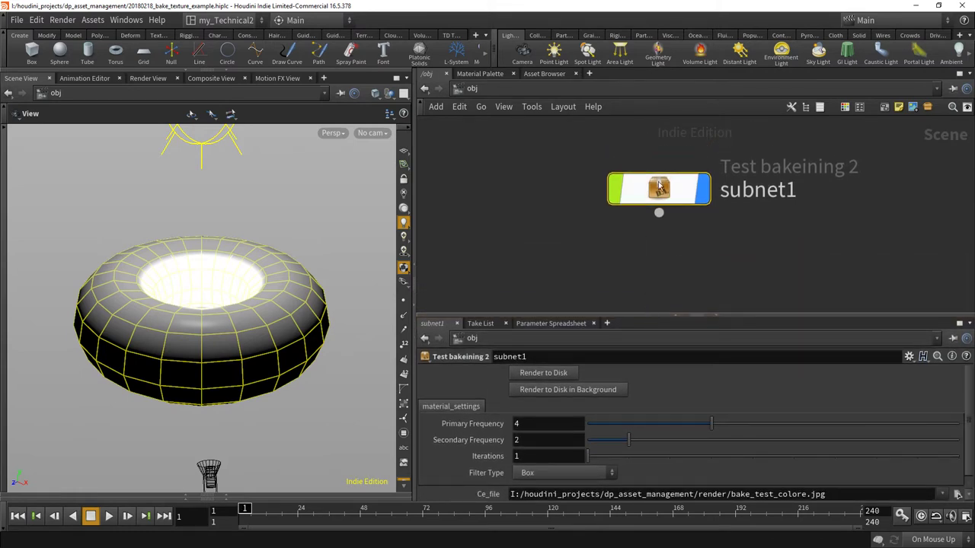
# Step: Go inside subnet1 and unlock the Test bakeining 2 asset for editing
pyautogui.doubleClick(662, 193)
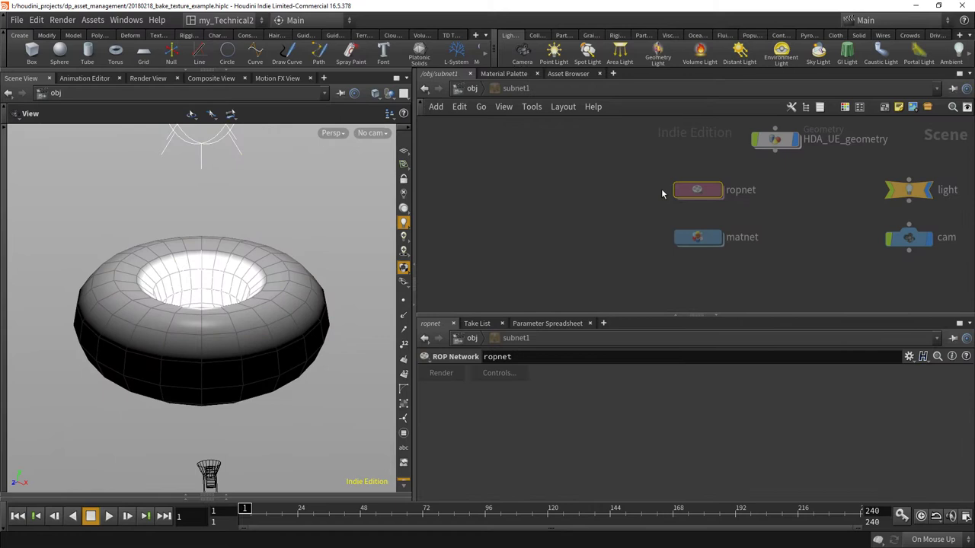
pyautogui.click(92, 21)
pyautogui.moveTo(107, 58)
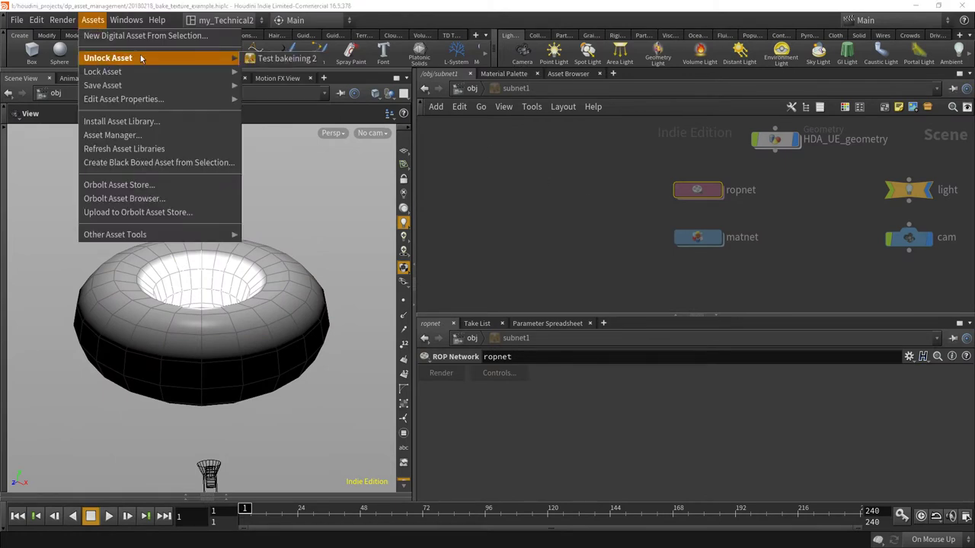
pyautogui.click(261, 61)
# Step: Add a temporary ROP Network node inside subnet1, then delete it
pyautogui.moveTo(588, 211); pyautogui.dragTo(502, 232, button='middle')
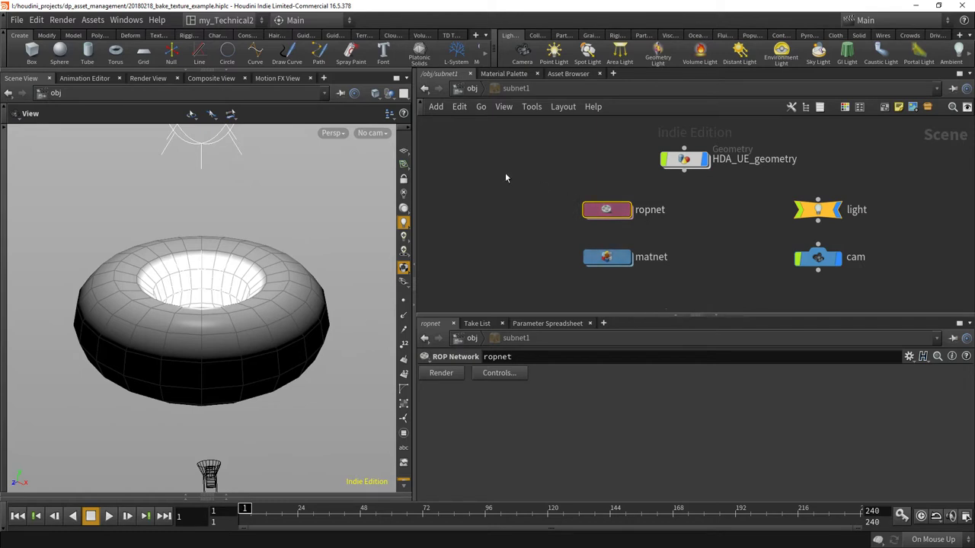
pyautogui.press('Tab')
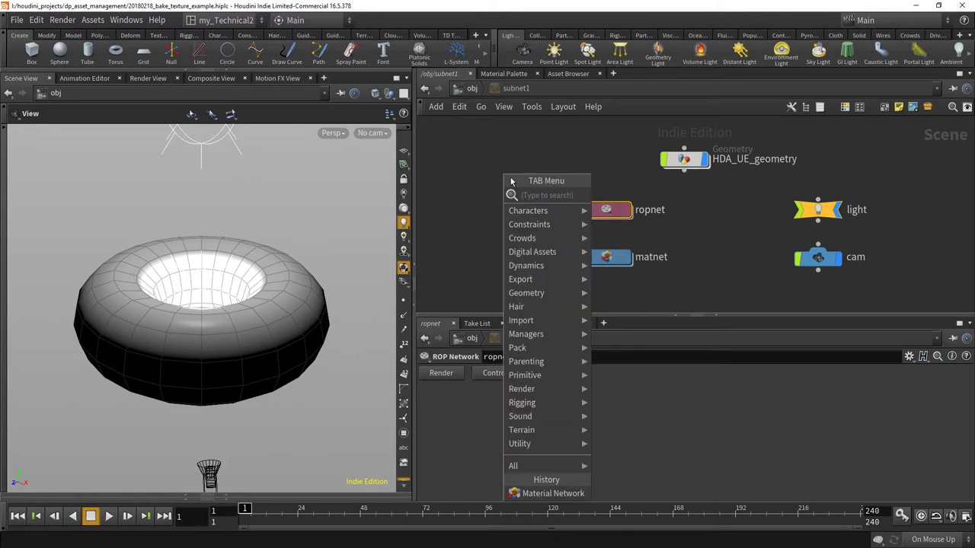
pyautogui.write('rop')
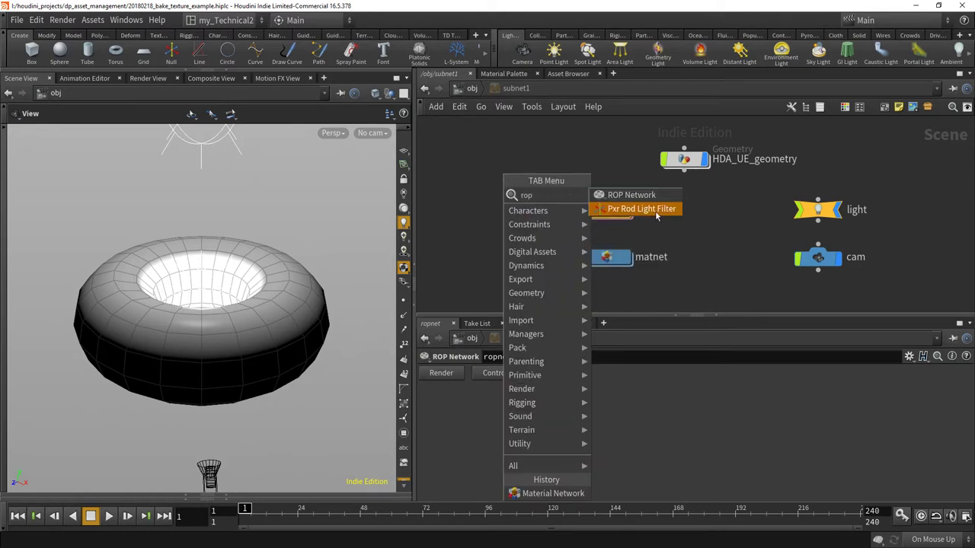
pyautogui.click(632, 195)
pyautogui.click(524, 195)
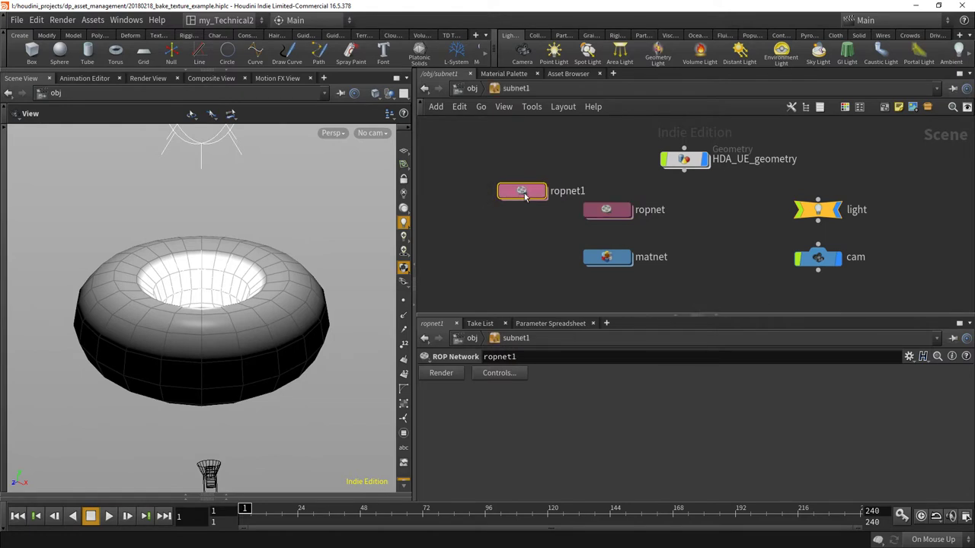
pyautogui.press('Delete')
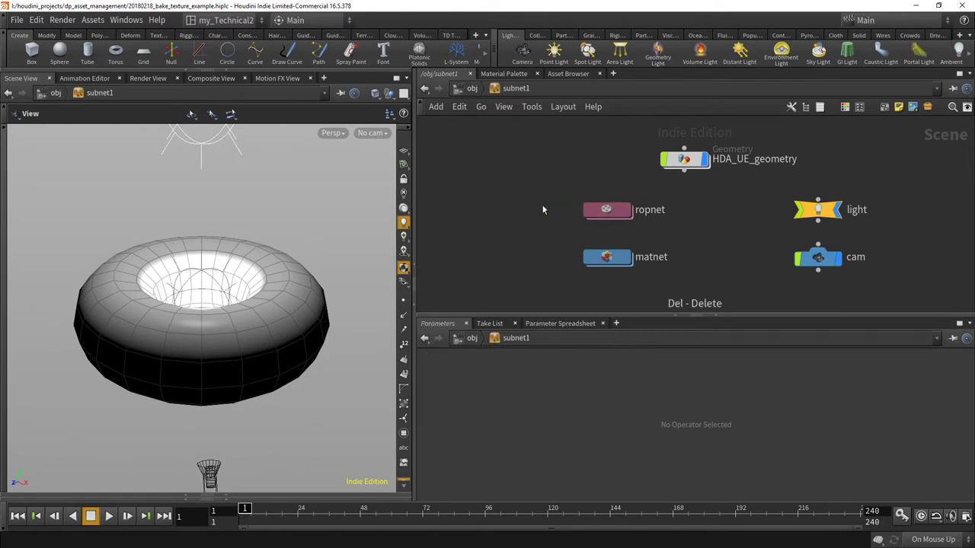
pyautogui.doubleClick(614, 211)
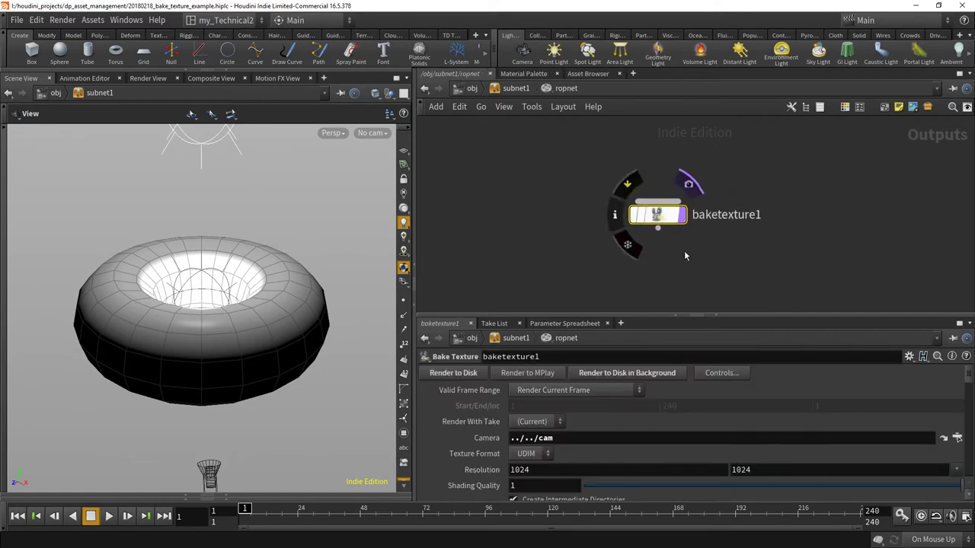
pyautogui.moveTo(618, 316); pyautogui.dragTo(620, 252)
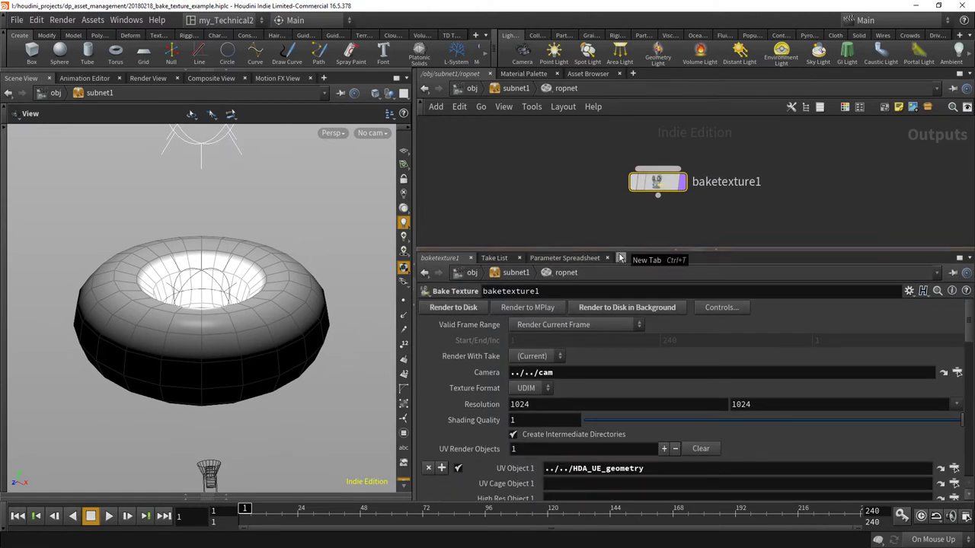
pyautogui.click(567, 374)
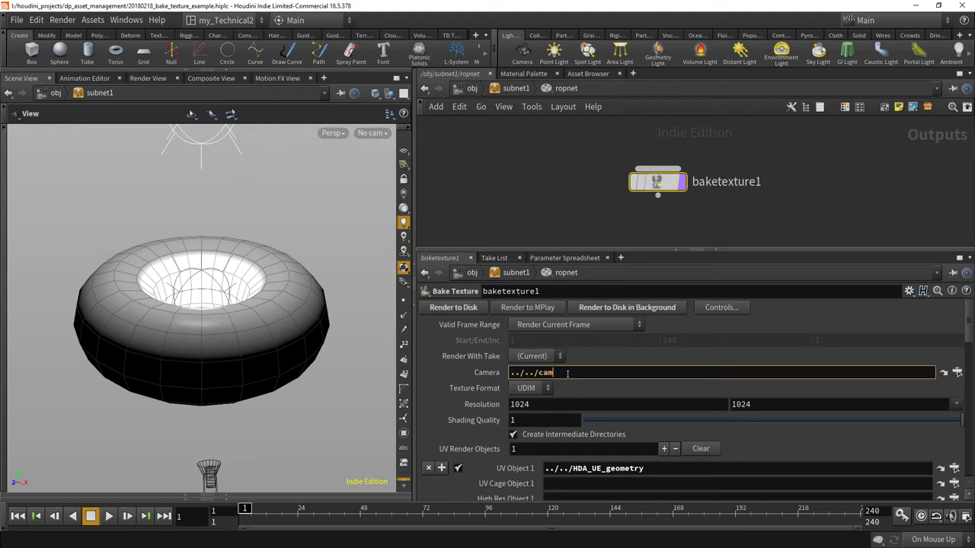
pyautogui.click(957, 372)
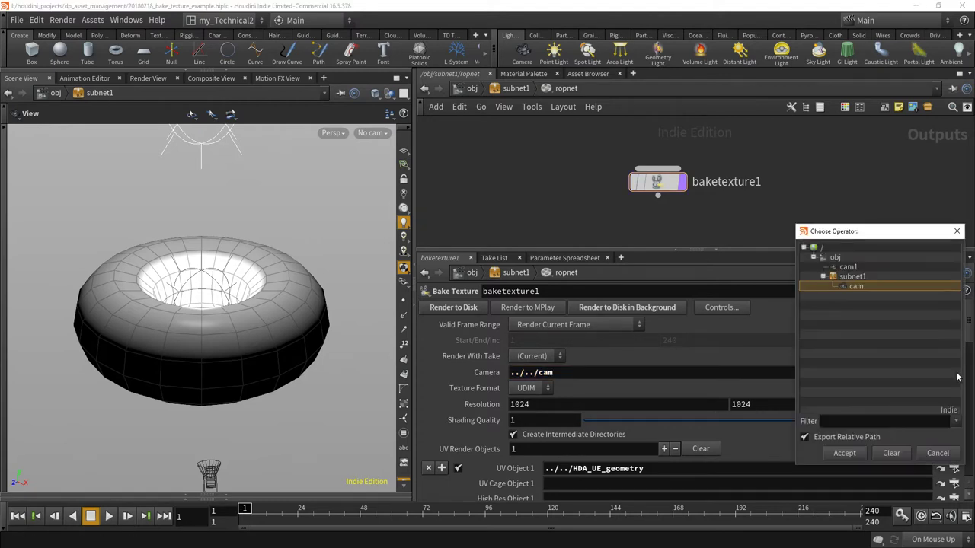
pyautogui.click(805, 439)
pyautogui.click(805, 438)
pyautogui.click(819, 441)
pyautogui.click(839, 455)
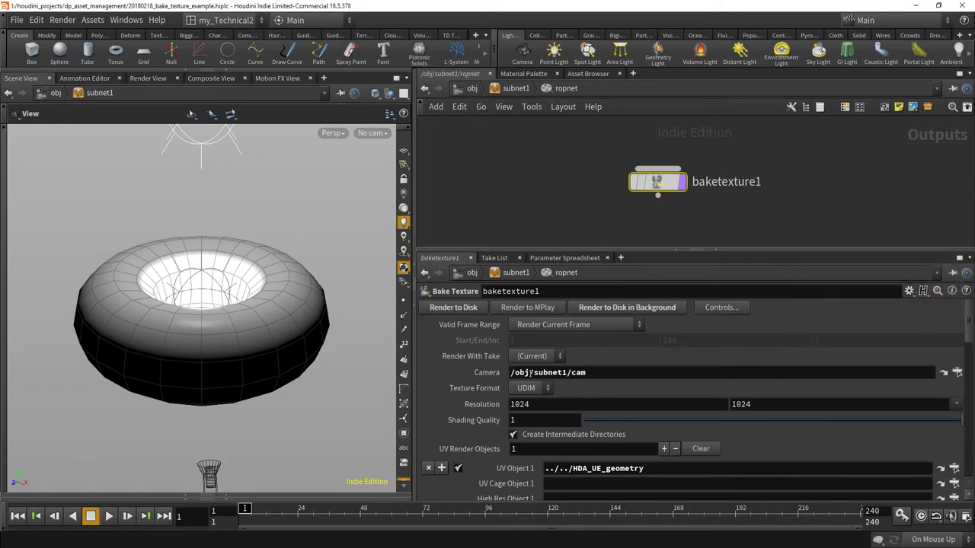
pyautogui.moveTo(528, 372); pyautogui.dragTo(503, 378)
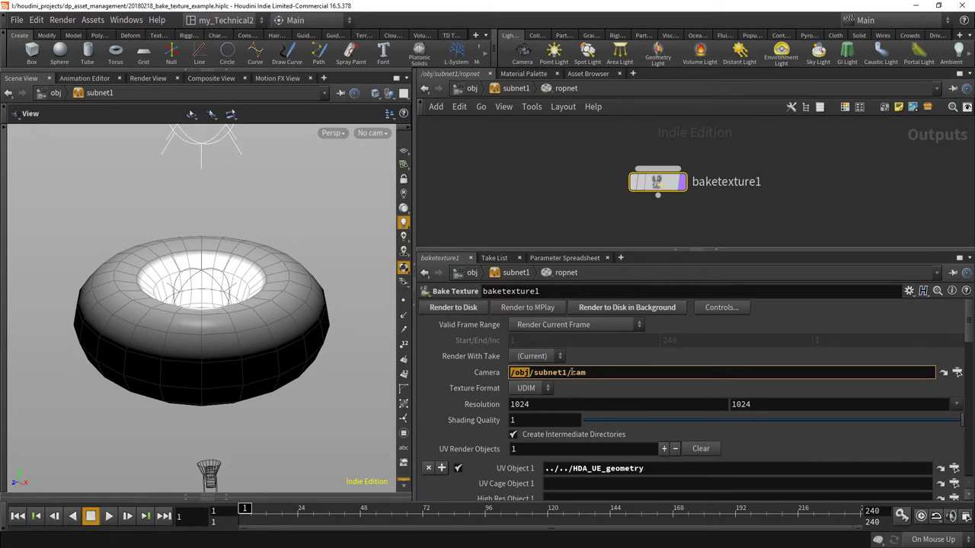
pyautogui.click(958, 372)
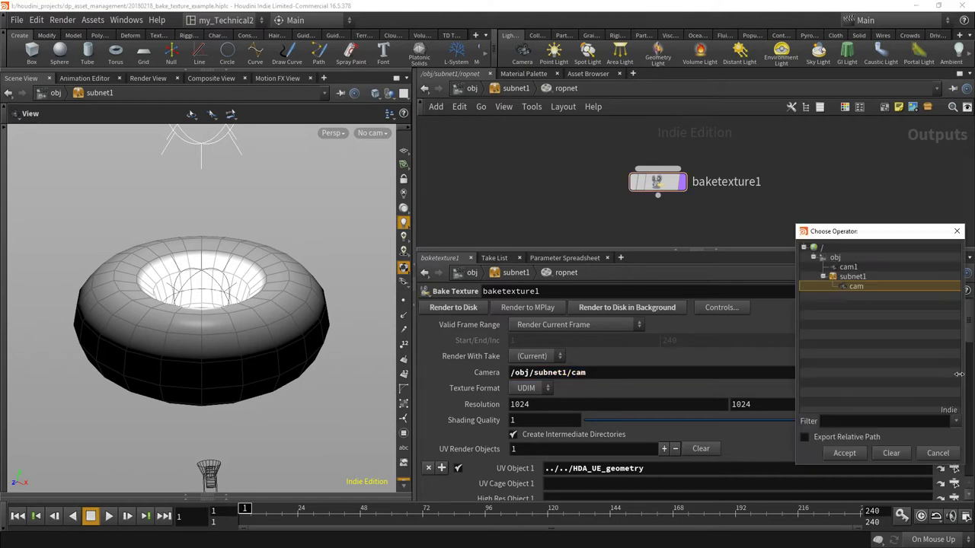
pyautogui.click(806, 438)
# Step: Keep the ../../cam camera path, then review Output Picture and the Extra Image Planes (Ce)
pyautogui.click(844, 453)
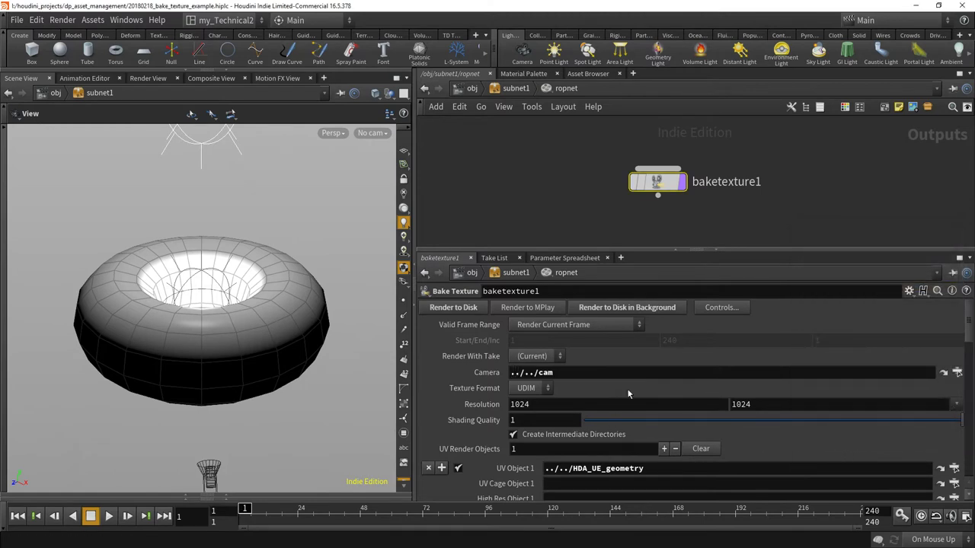
pyautogui.scroll(-2, 645, 377)
pyautogui.scroll(-2, 645, 372)
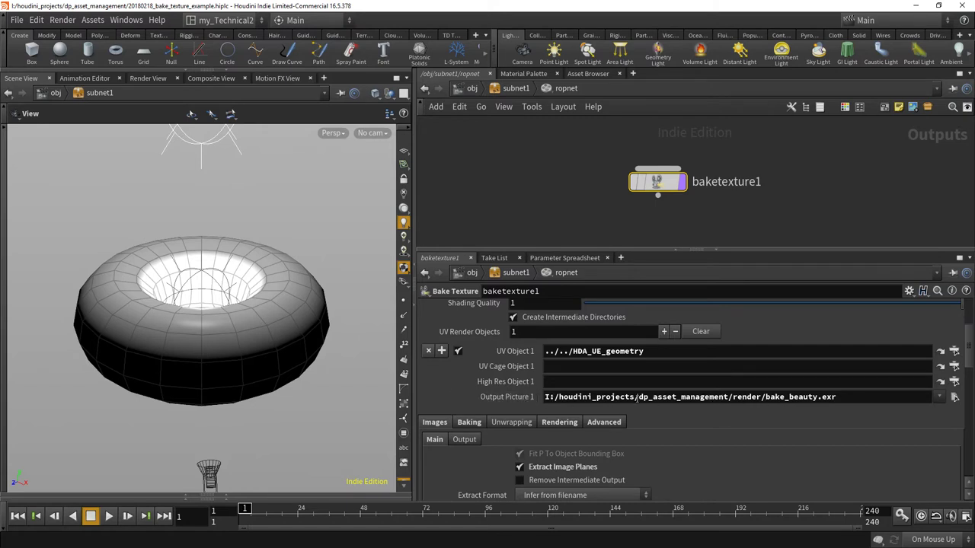
pyautogui.scroll(-1, 637, 400)
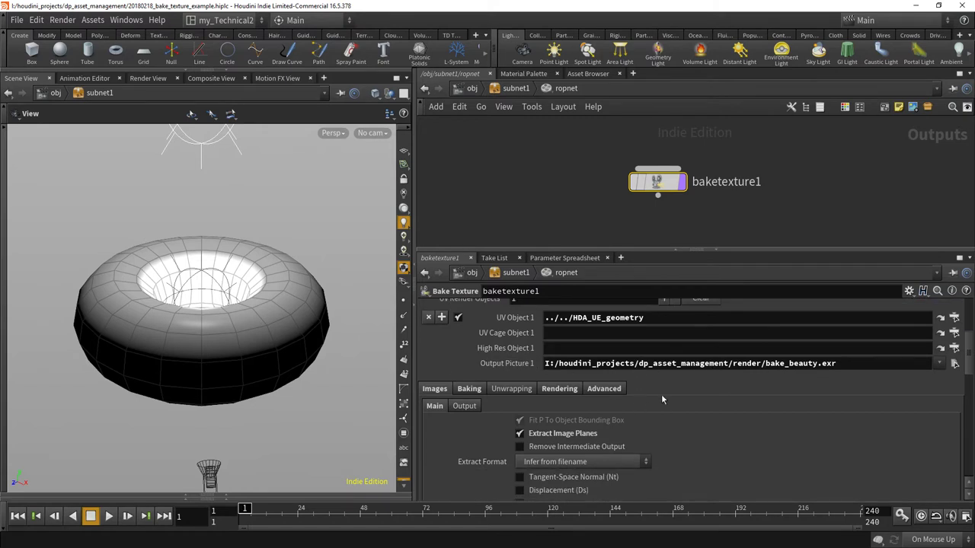
pyautogui.scroll(-8, 661, 398)
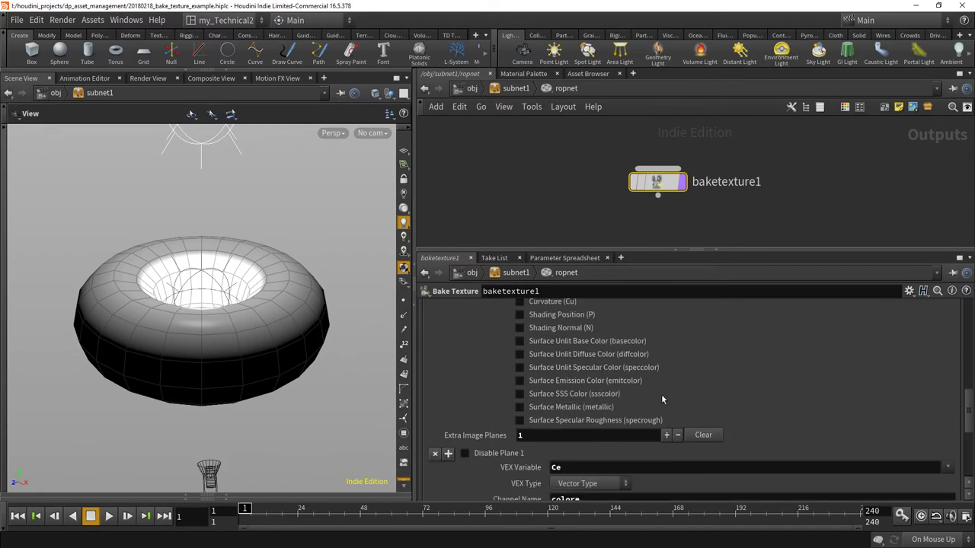
pyautogui.scroll(-4, 662, 399)
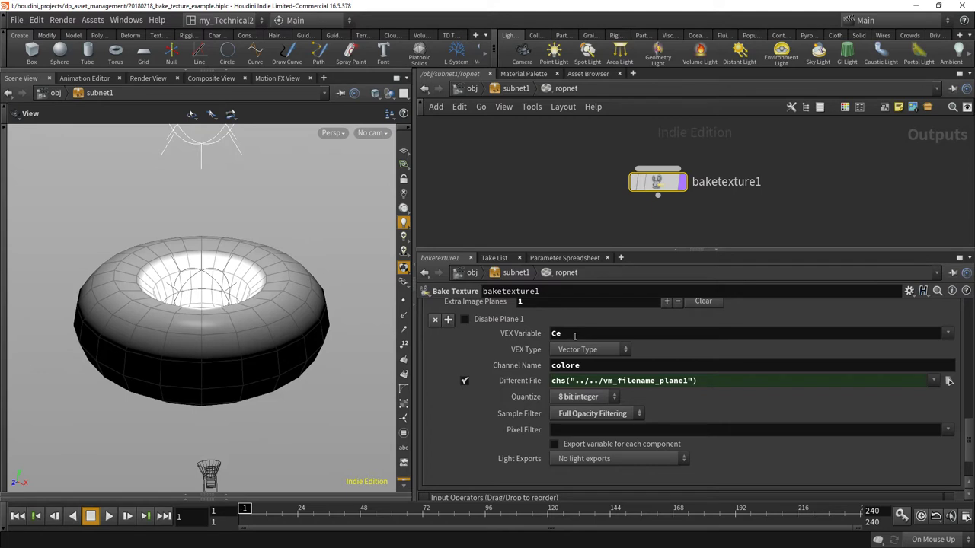
pyautogui.scroll(3, 582, 340)
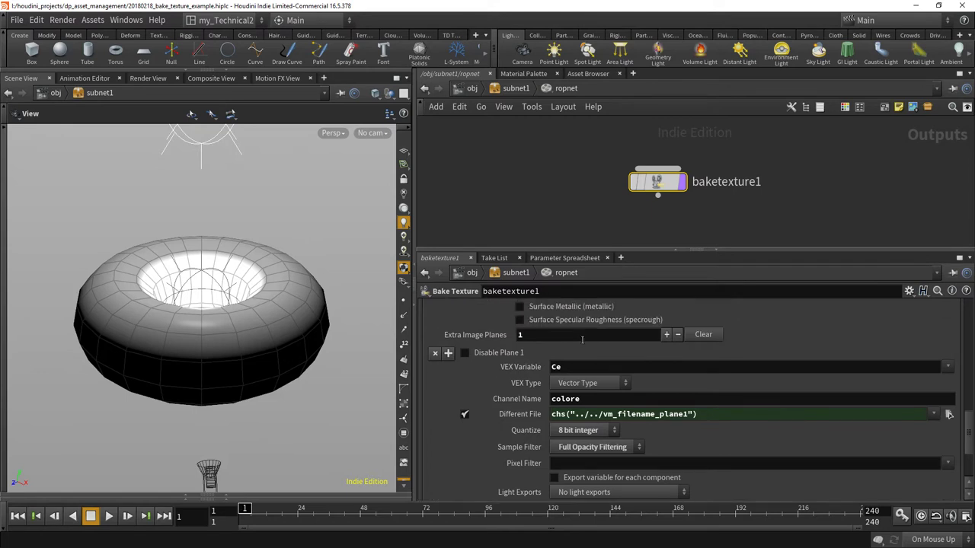
# Step: Enter matnet's materialbuilder1 to view the restpos1 → splatter1 → floattovec1 → surfaceexports1 chain
pyautogui.click(513, 88)
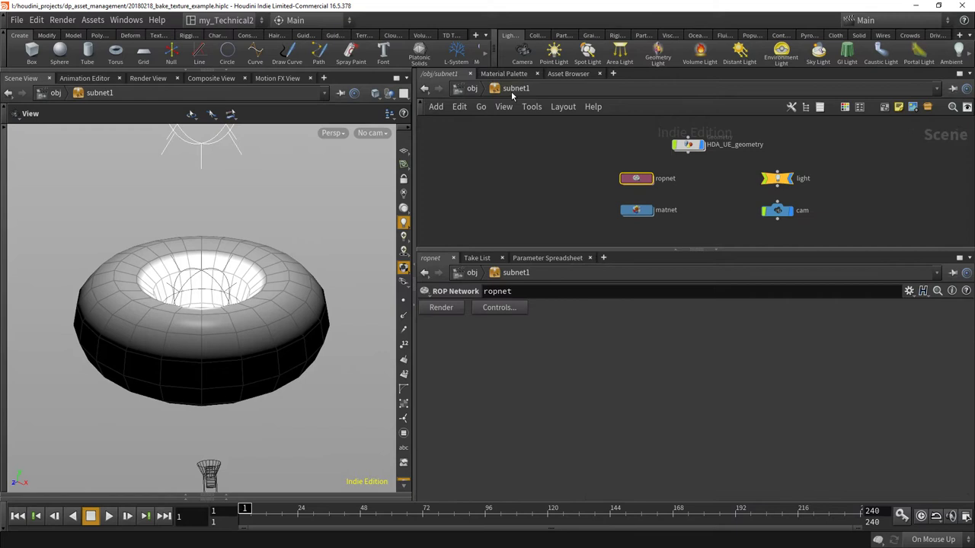
pyautogui.doubleClick(638, 211)
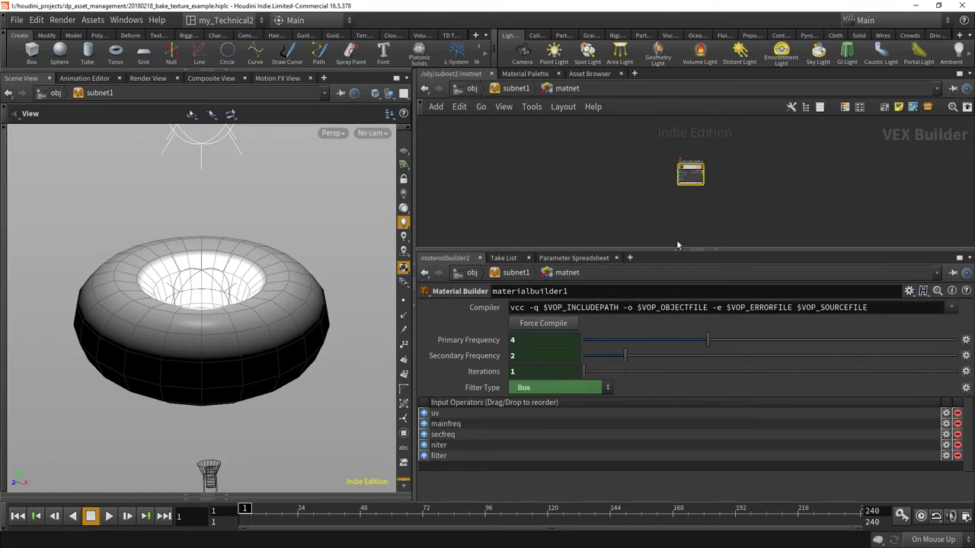
pyautogui.press('h')
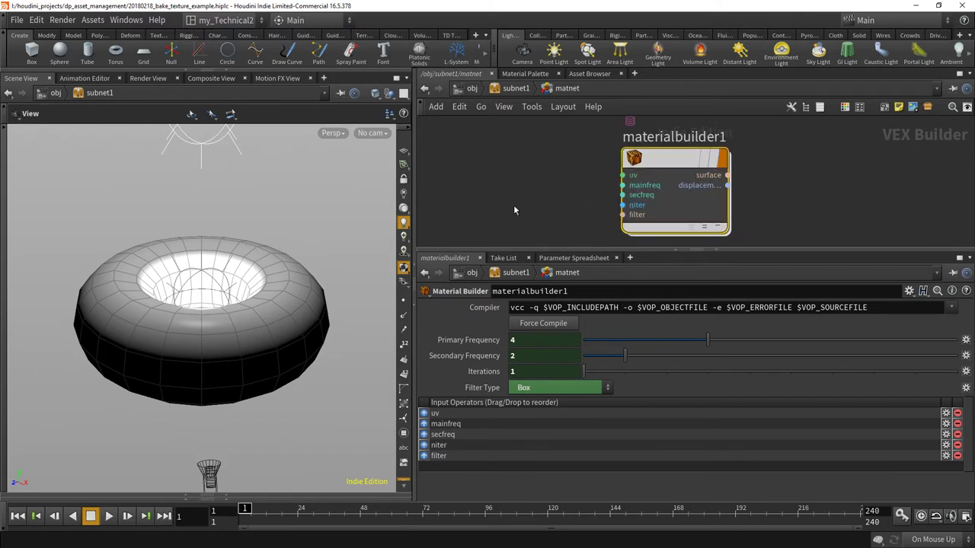
pyautogui.doubleClick(675, 160)
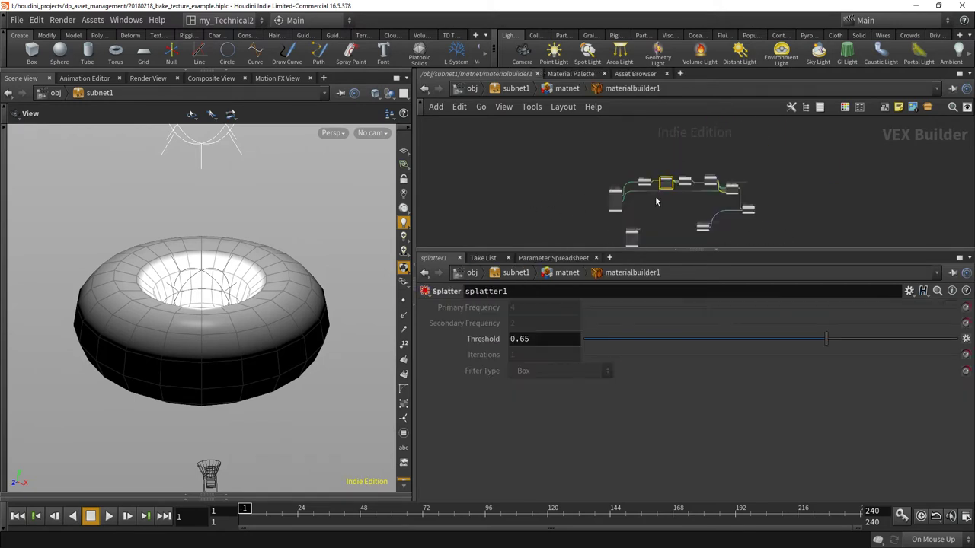
pyautogui.scroll(6, 654, 200)
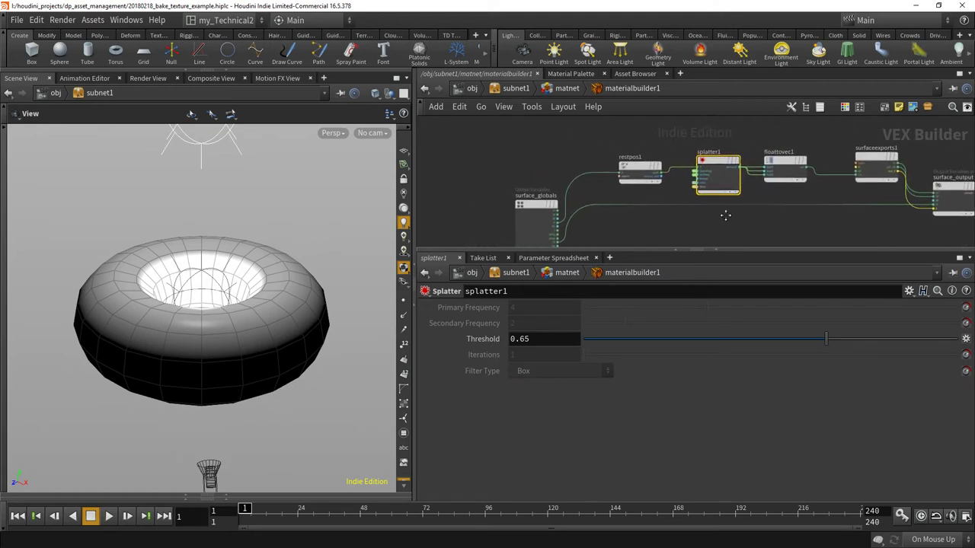
pyautogui.scroll(2, 726, 215)
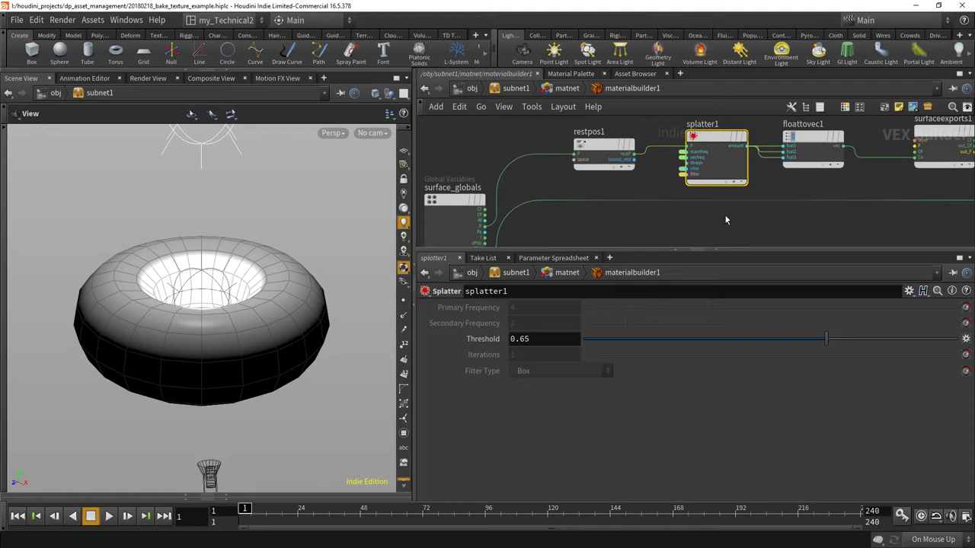
# Step: Switch the viewport to the UV view
pyautogui.click(333, 134)
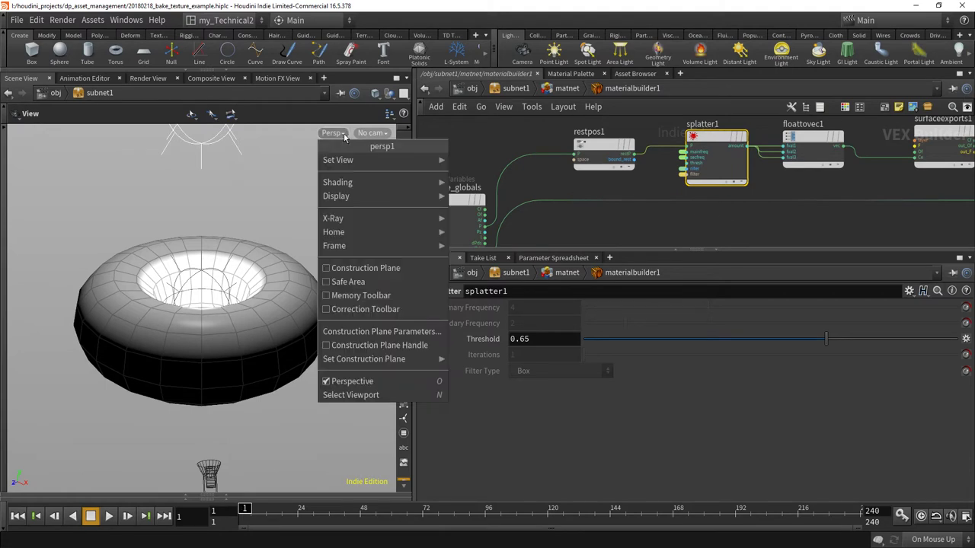
pyautogui.moveTo(346, 161)
pyautogui.click(502, 216)
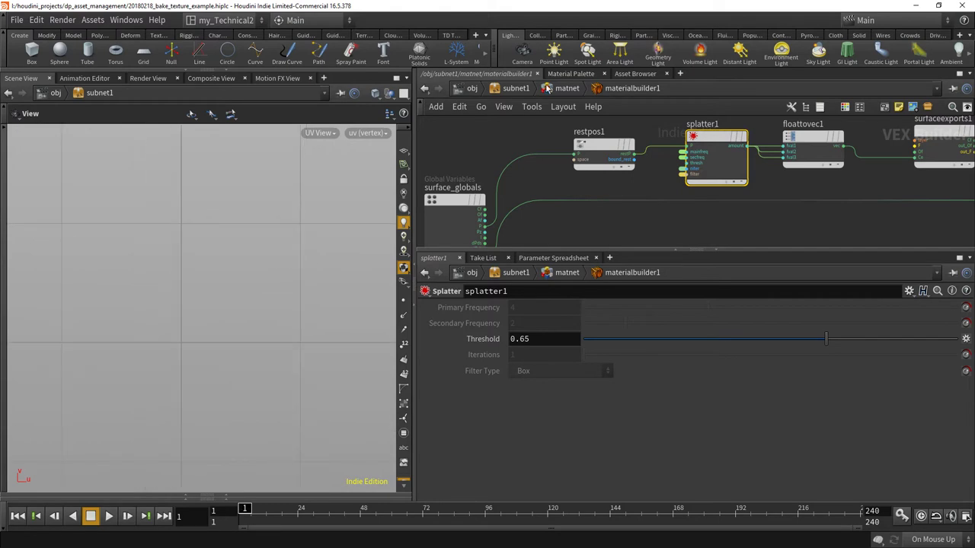
# Step: Select HDA_UE_geometry at the subnet1 level and zoom in on its unwrapped UV layout
pyautogui.click(517, 89)
pyautogui.click(688, 146)
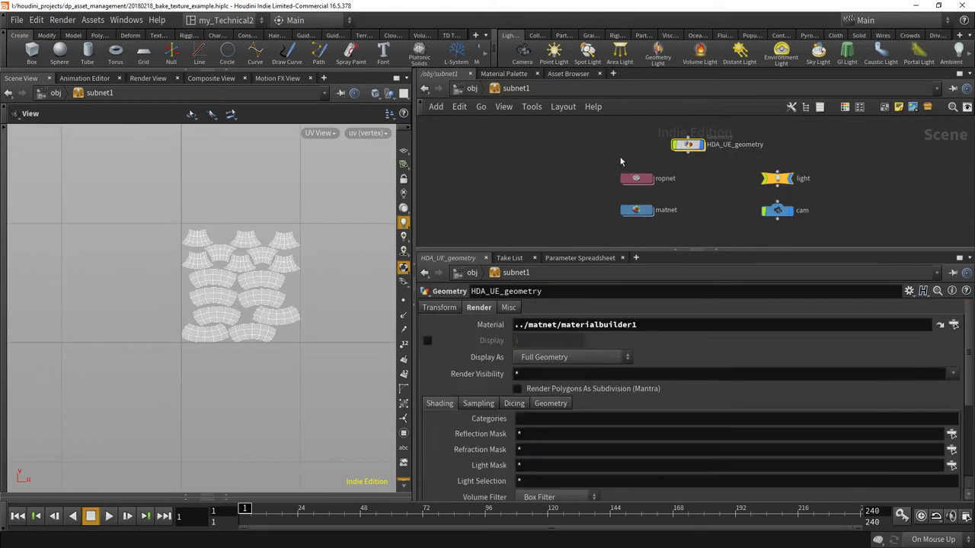
pyautogui.scroll(5, 252, 312)
pyautogui.scroll(2, 255, 327)
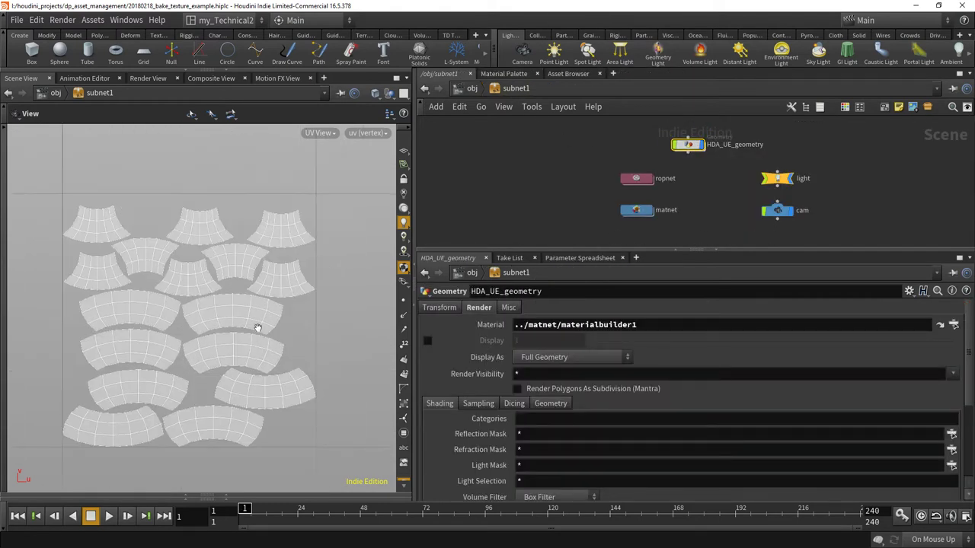
pyautogui.scroll(-2, 259, 325)
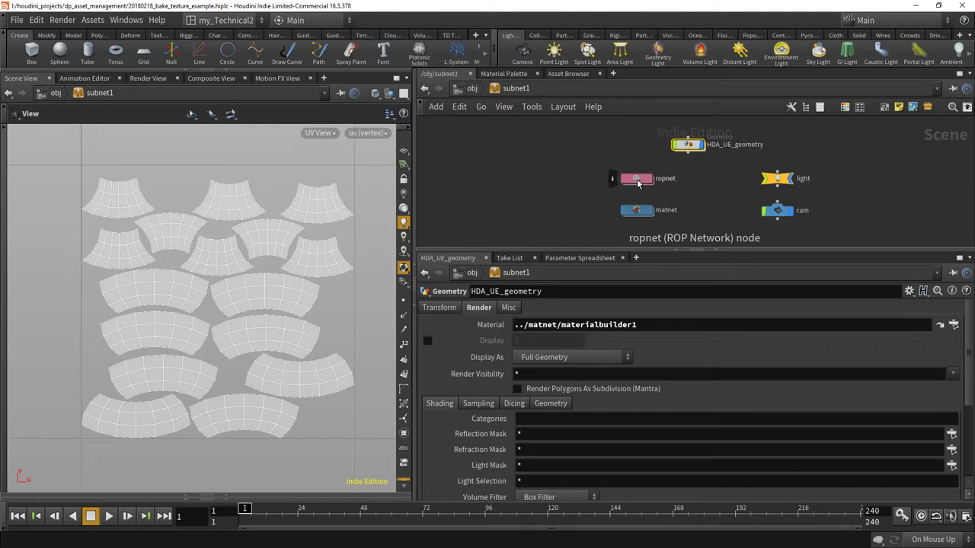
# Step: Look across materialbuilder1's restpos1, splatter1 and surfaceexports1 nodes, then return to subnet1
pyautogui.doubleClick(637, 212)
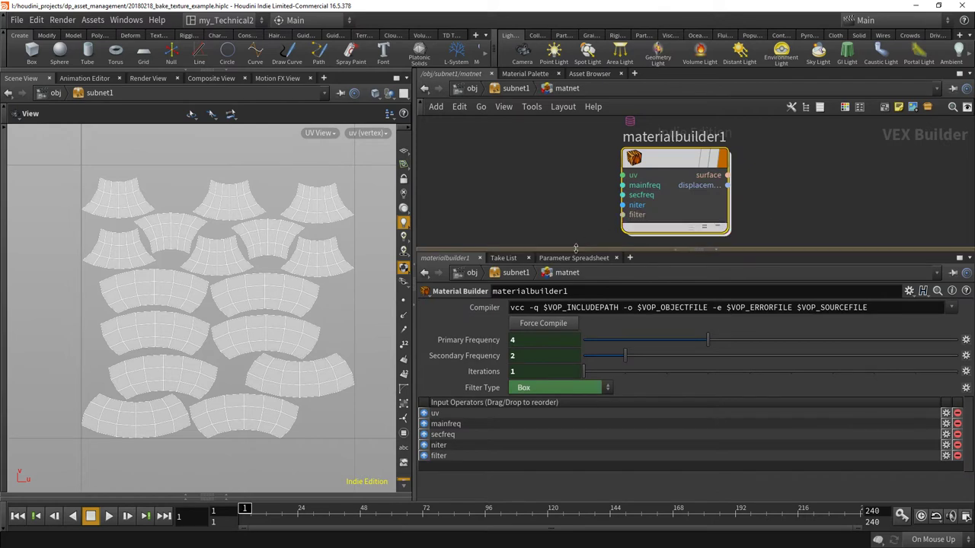
pyautogui.moveTo(639, 250); pyautogui.dragTo(640, 327)
pyautogui.doubleClick(680, 200)
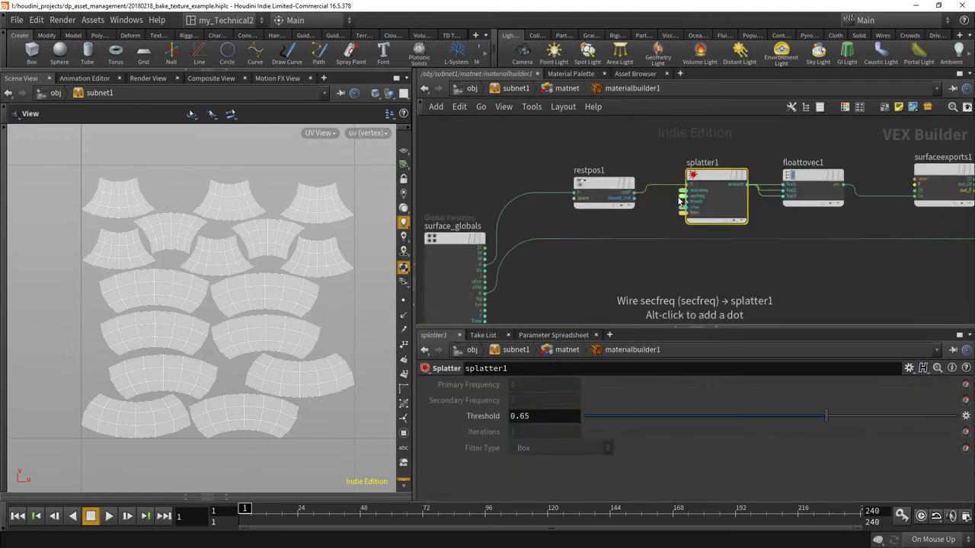
pyautogui.moveTo(574, 277); pyautogui.dragTo(389, 284, button='middle')
pyautogui.moveTo(457, 290); pyautogui.dragTo(663, 266, button='middle')
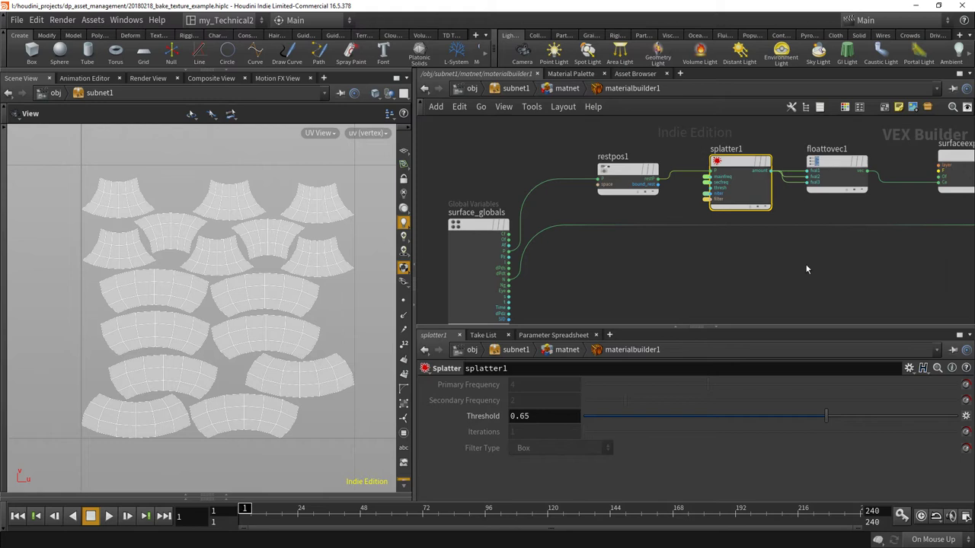
pyautogui.moveTo(807, 270); pyautogui.dragTo(633, 282, button='middle')
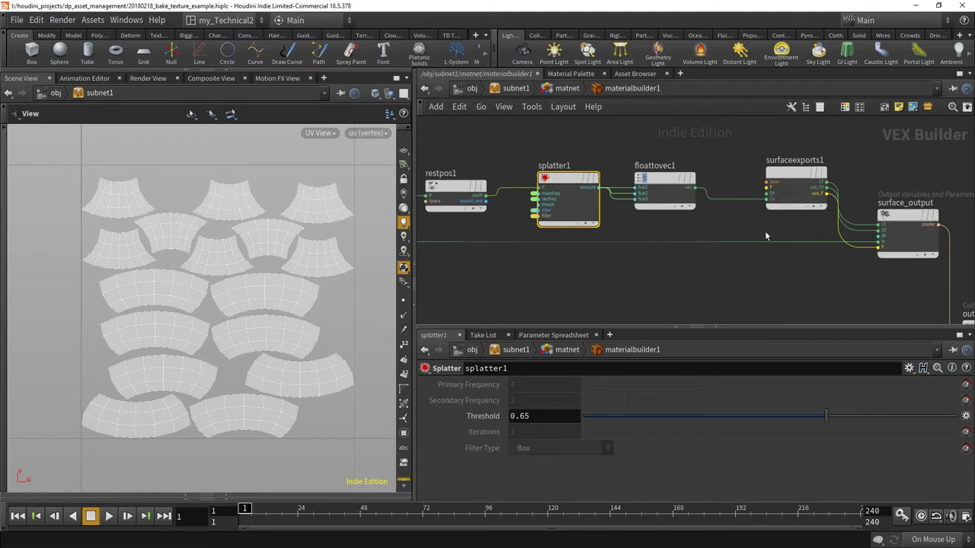
pyautogui.scroll(-3, 756, 254)
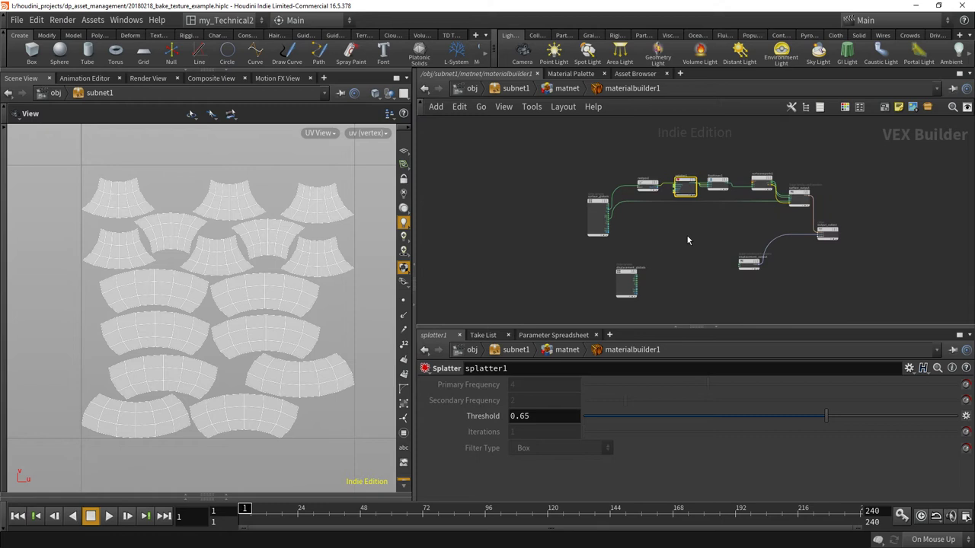
pyautogui.click(516, 89)
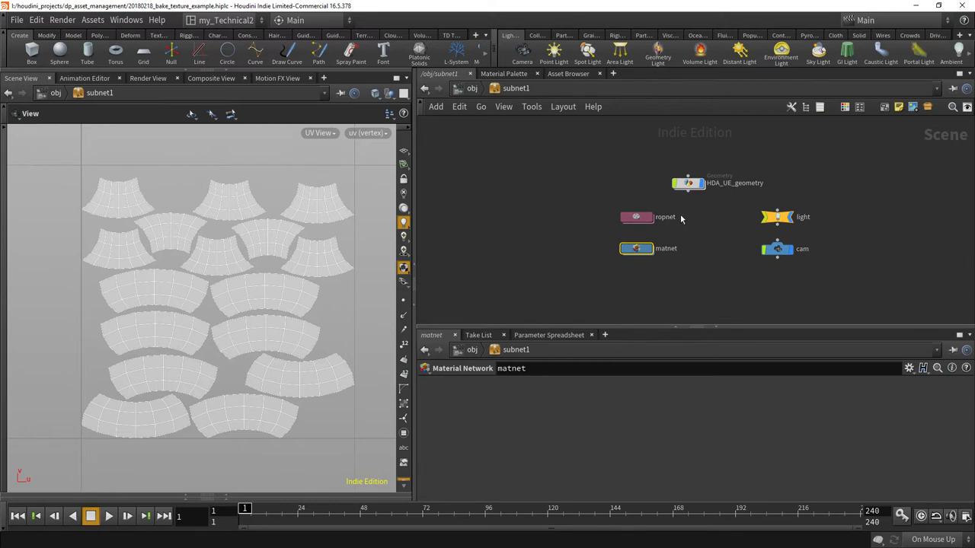
# Step: Confirm HDA_UE_geometry's material points to materialbuilder1, then go up to /obj
pyautogui.click(688, 183)
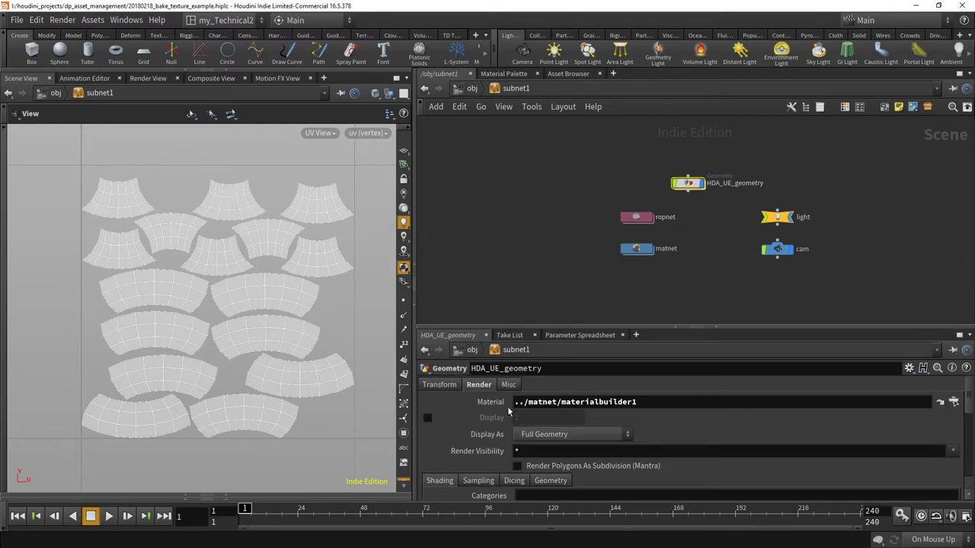
pyautogui.click(953, 403)
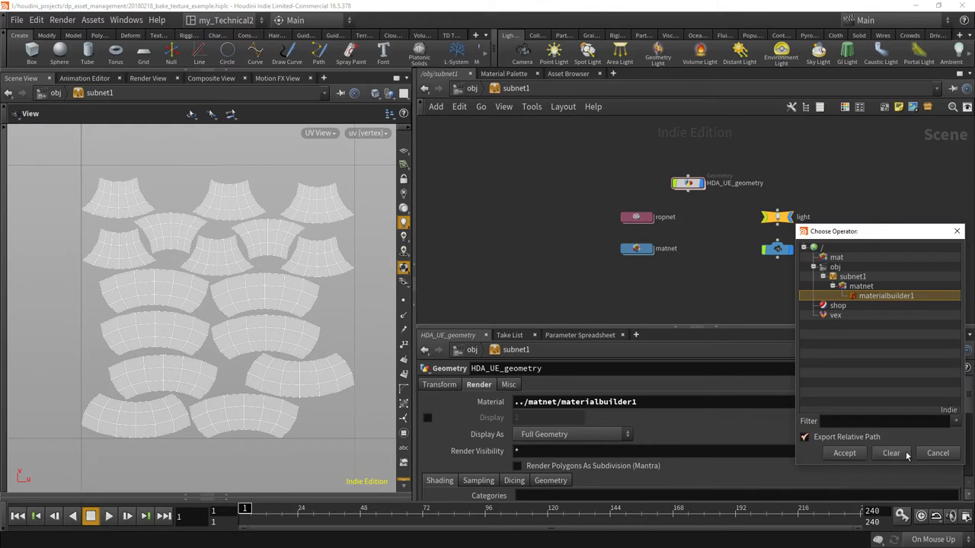
pyautogui.click(847, 453)
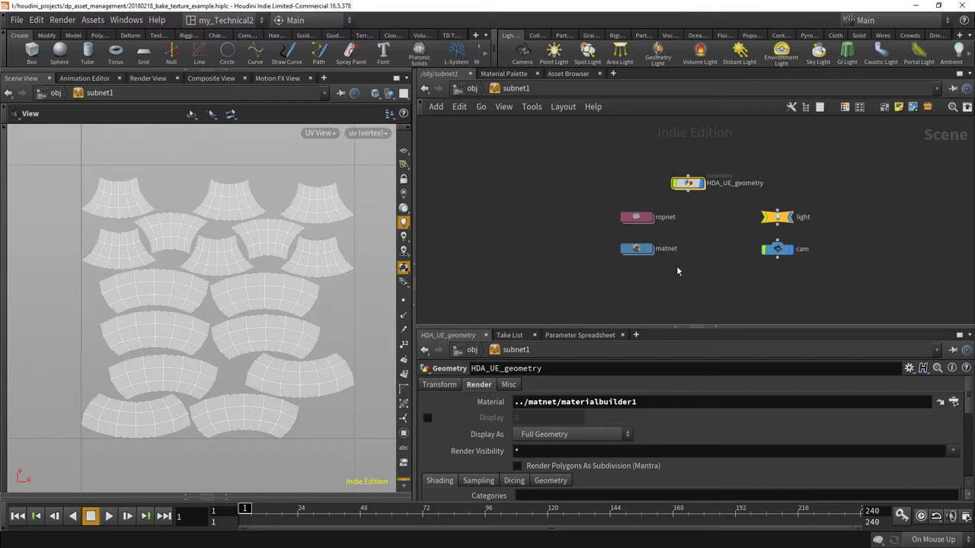
pyautogui.click(474, 89)
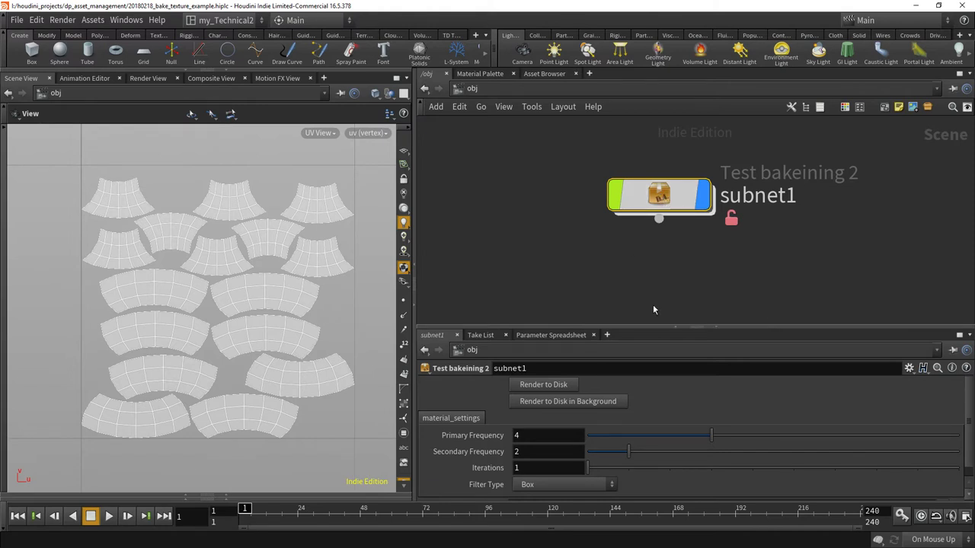
# Step: Enlarge the parameter pane to show the Ce_file path and open the asset's gear options menu
pyautogui.moveTo(653, 327); pyautogui.dragTo(660, 219)
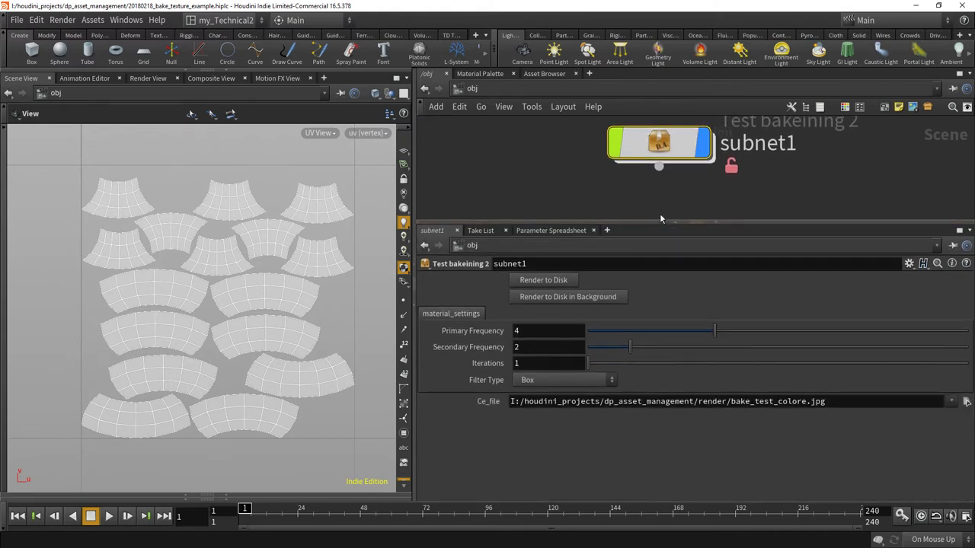
pyautogui.moveTo(644, 141); pyautogui.dragTo(645, 156)
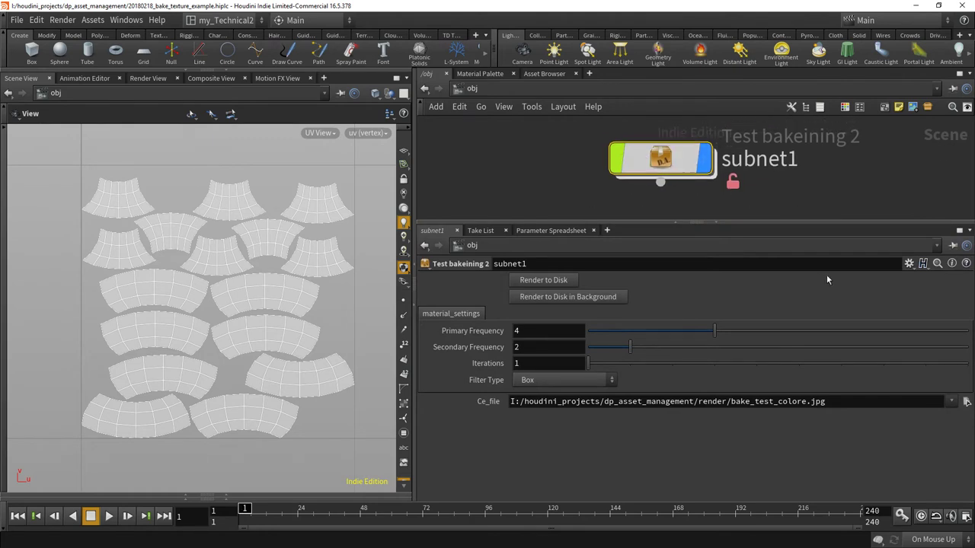
pyautogui.click(908, 264)
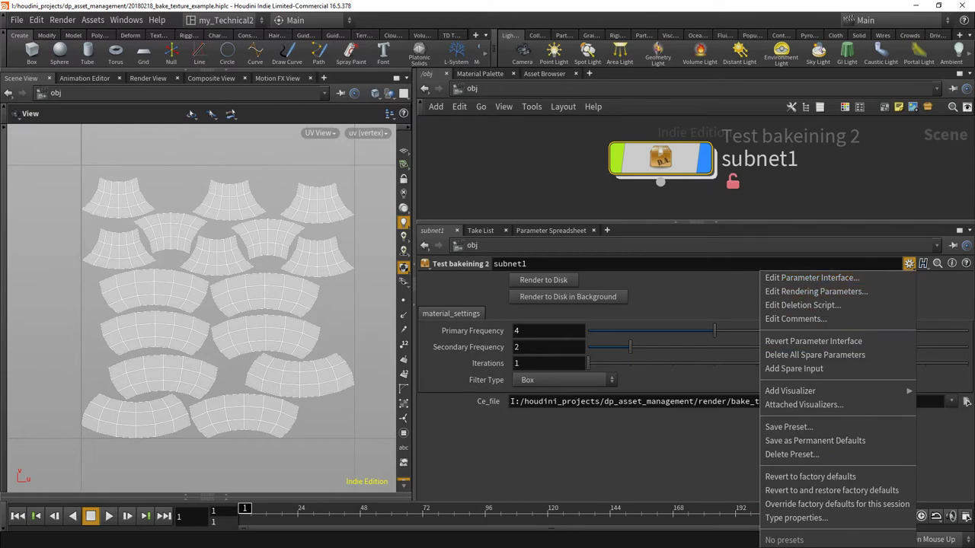
# Step: Open Type Properties and inspect Render to Disk, both frequencies, Iterations and Filter Type
pyautogui.click(814, 519)
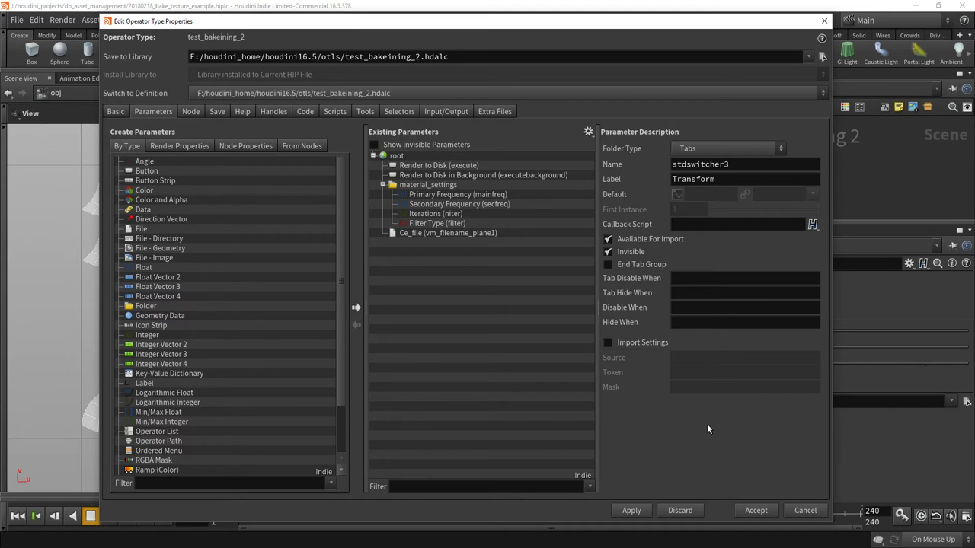
pyautogui.click(421, 169)
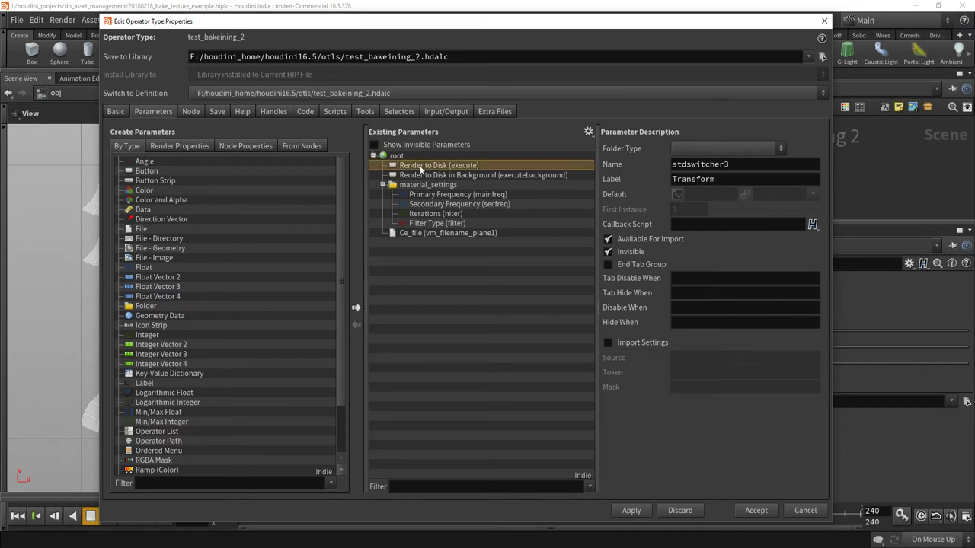
pyautogui.click(431, 195)
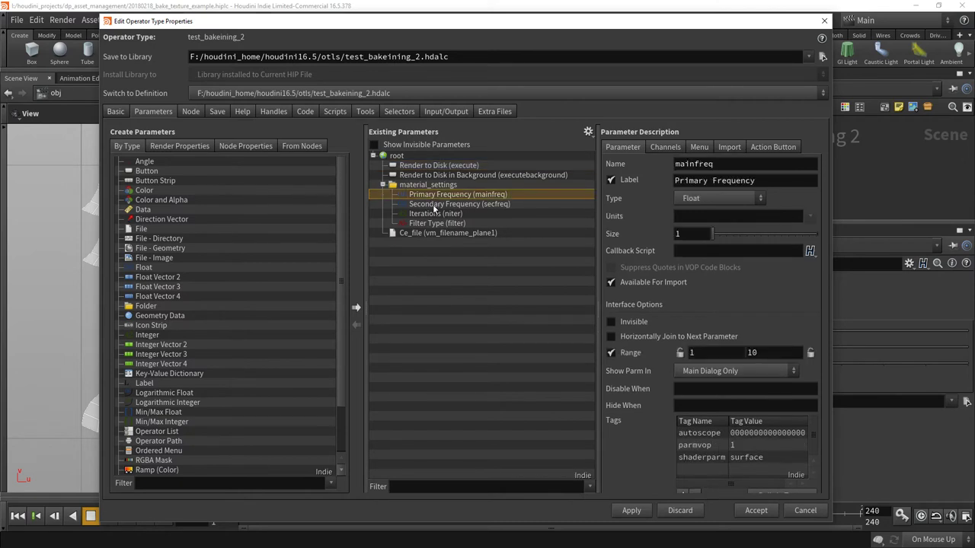
pyautogui.click(435, 204)
pyautogui.click(436, 214)
pyautogui.click(437, 223)
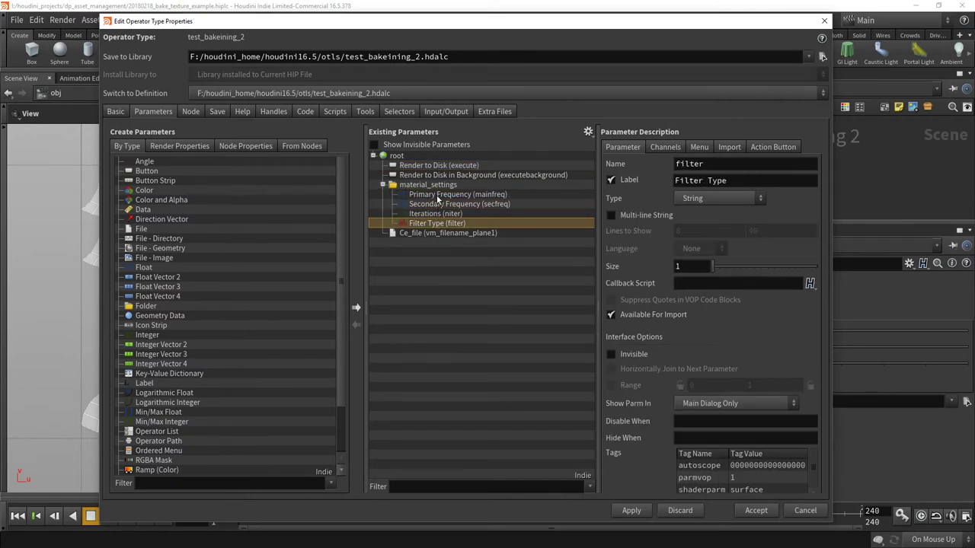
# Step: Recheck the frequencies and Filter Type, then inspect Ce_file and Render to Disk
pyautogui.click(438, 195)
pyautogui.click(438, 204)
pyautogui.click(437, 223)
pyautogui.click(431, 233)
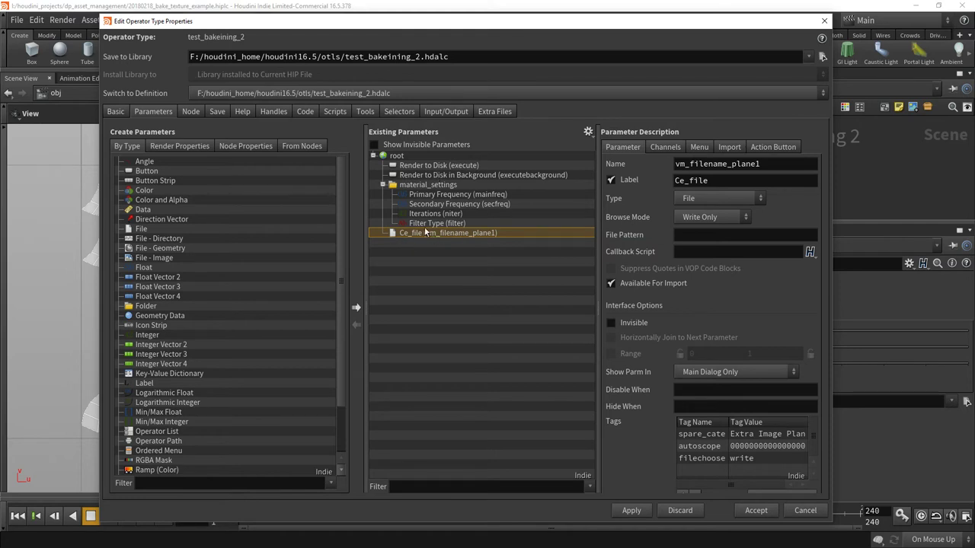
pyautogui.click(432, 165)
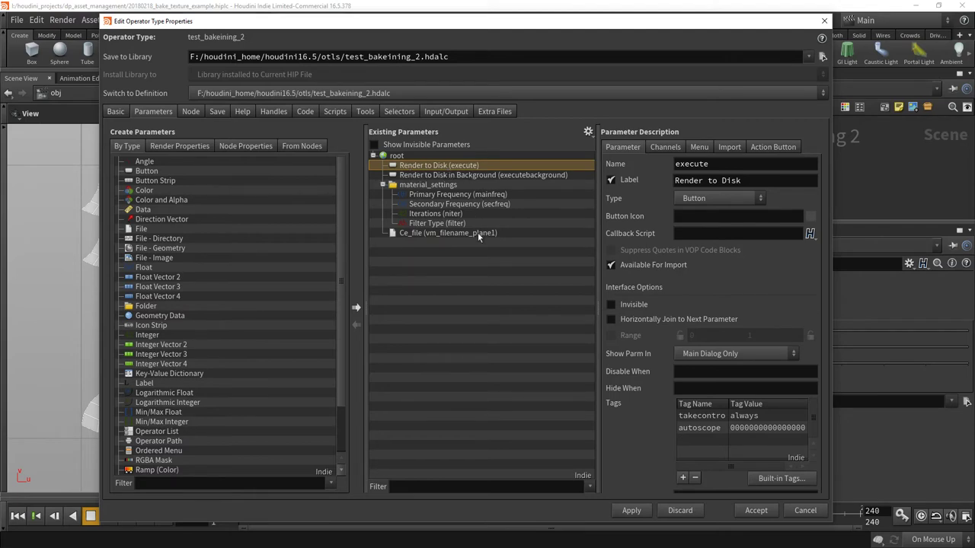
# Step: Move the type properties window aside and open ropnet inside subnet1 to reach baketexture1
pyautogui.moveTo(563, 24); pyautogui.dragTo(619, 366)
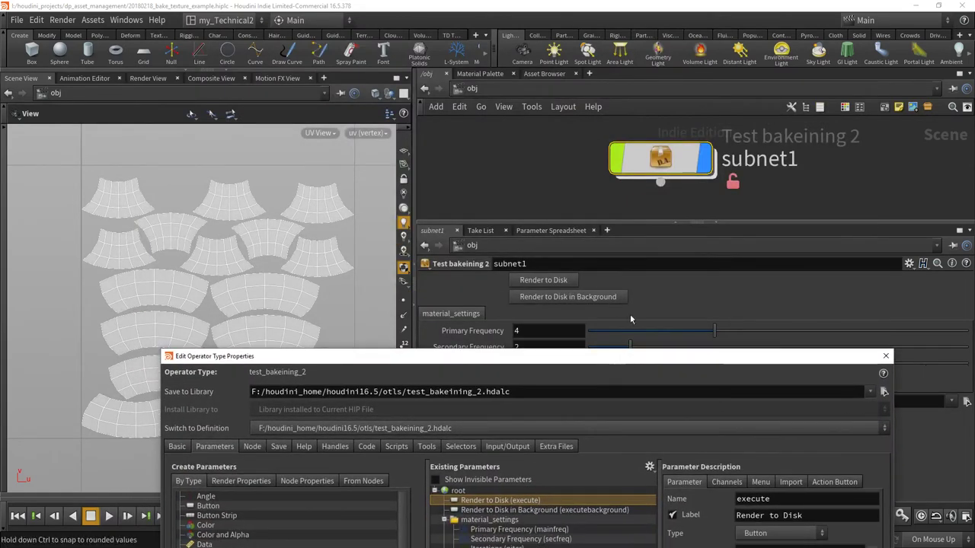
pyautogui.doubleClick(682, 156)
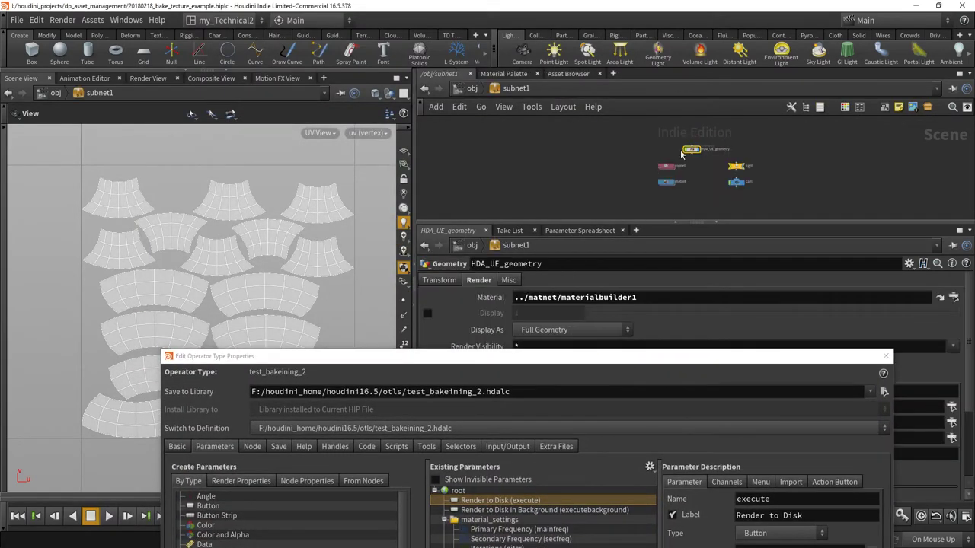
pyautogui.doubleClick(667, 166)
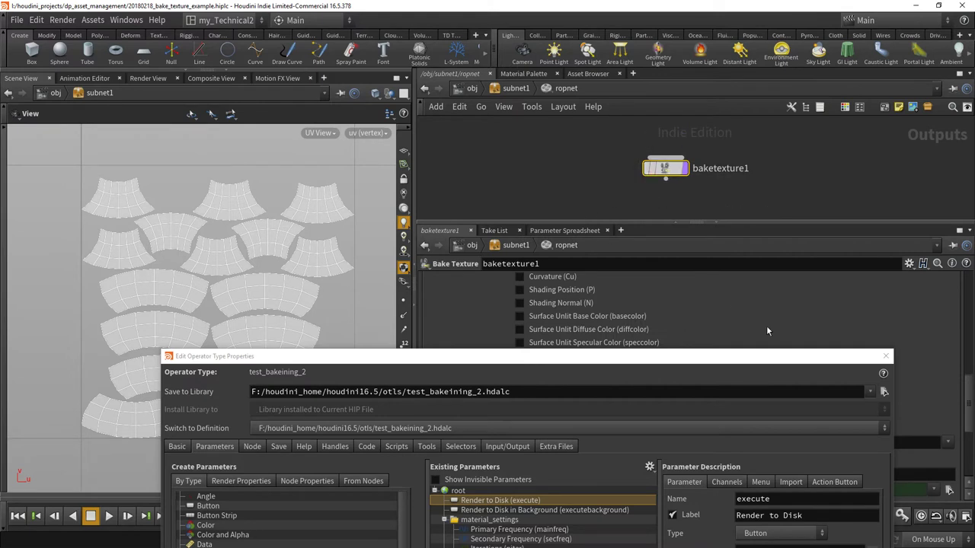
pyautogui.scroll(10, 425, 282)
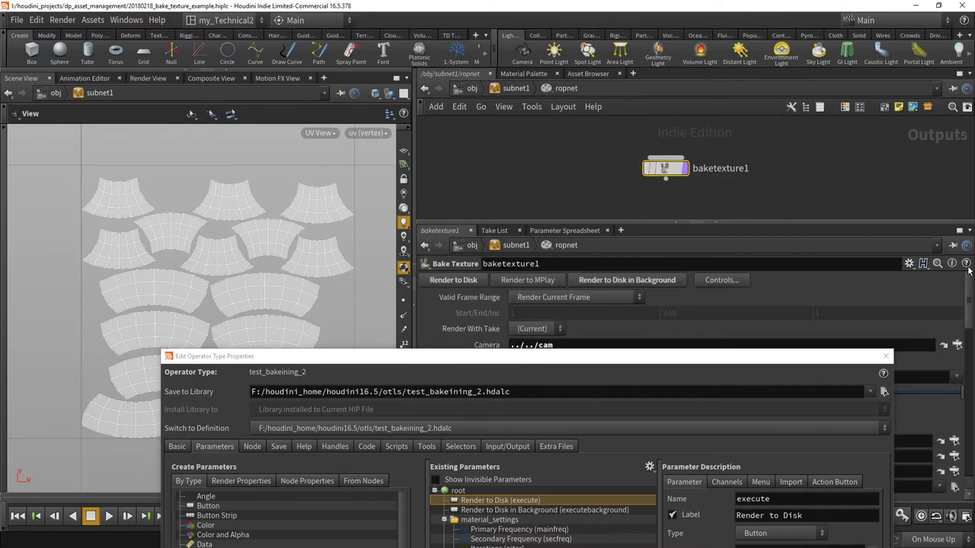
pyautogui.click(527, 502)
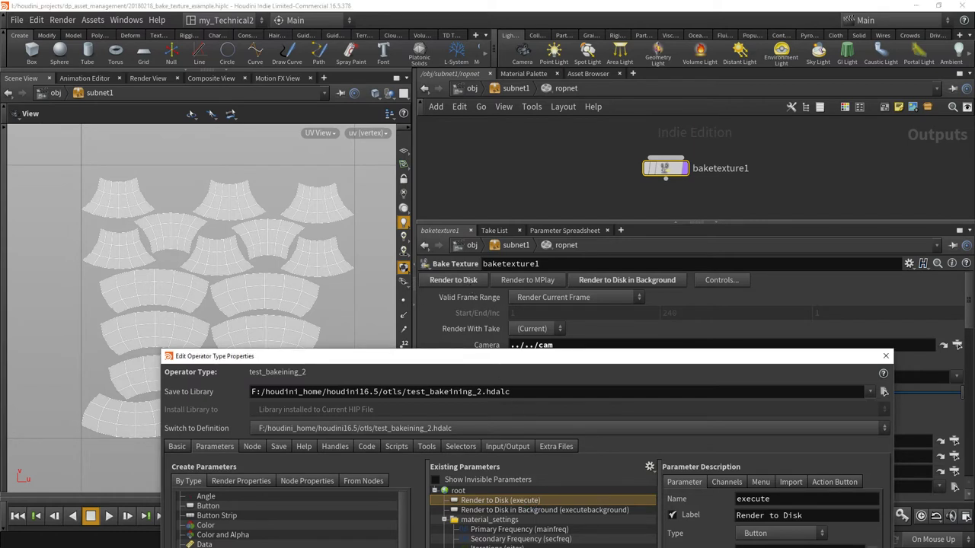
# Step: Replace the asset's Render to Disk parameter with baketexture1's Render to Disk button
pyautogui.press('Delete')
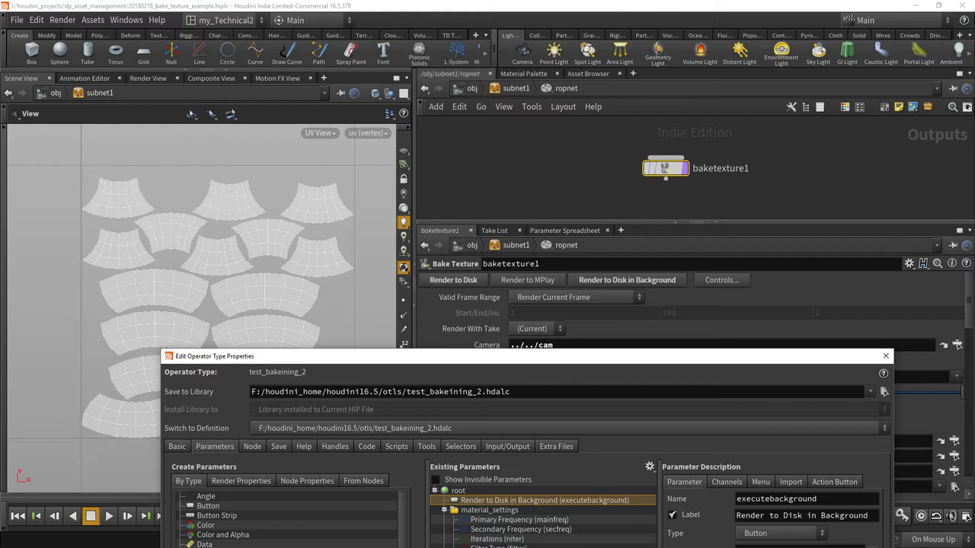
pyautogui.moveTo(519, 358); pyautogui.dragTo(526, 320)
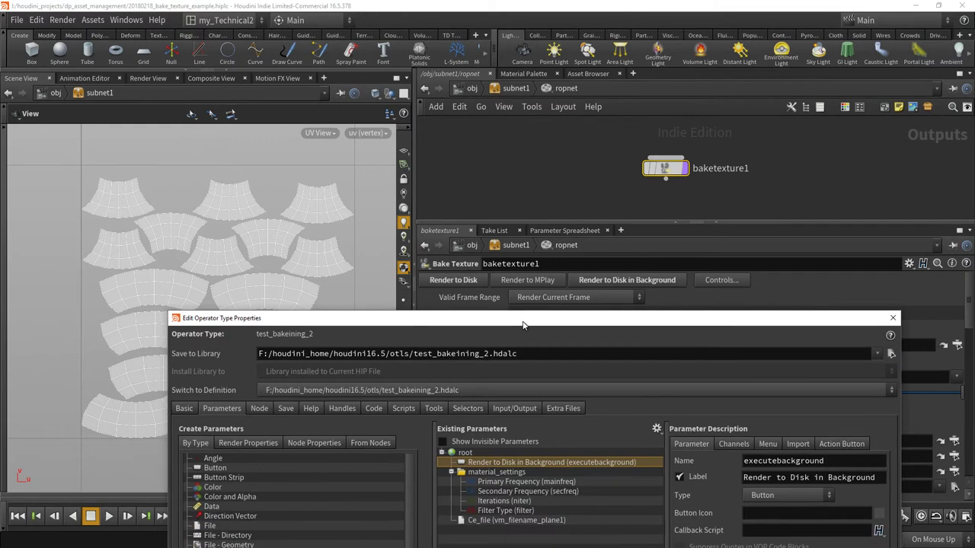
pyautogui.click(458, 282)
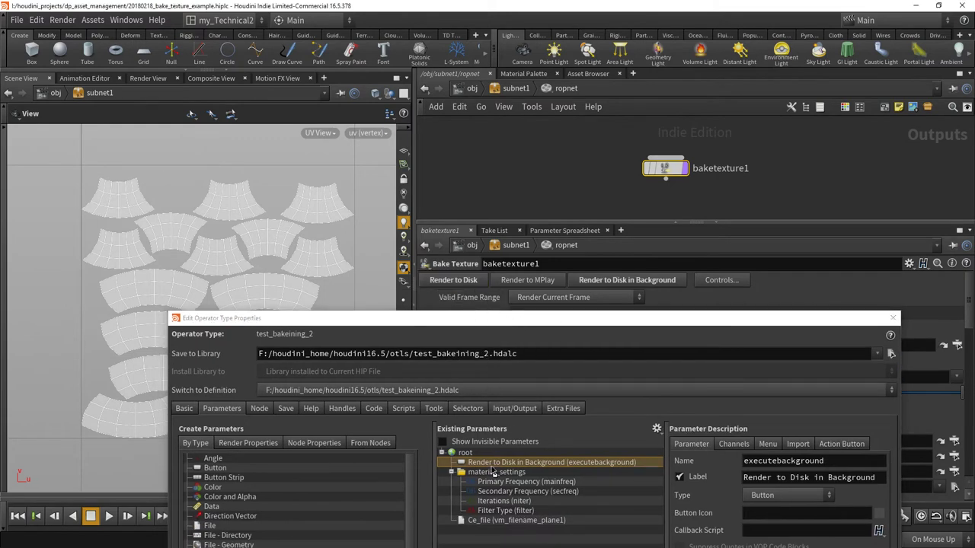
pyautogui.moveTo(492, 491); pyautogui.dragTo(493, 460)
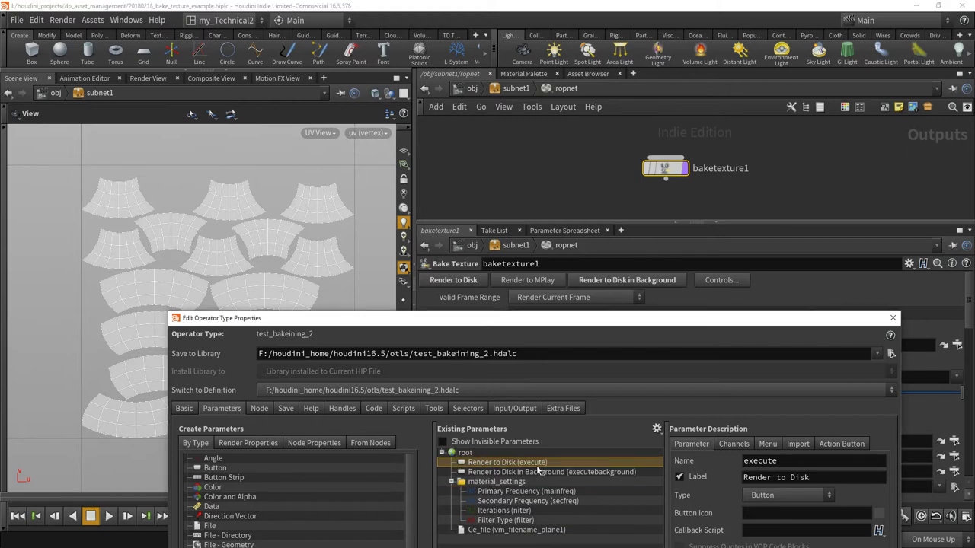
pyautogui.moveTo(572, 322); pyautogui.dragTo(541, 36)
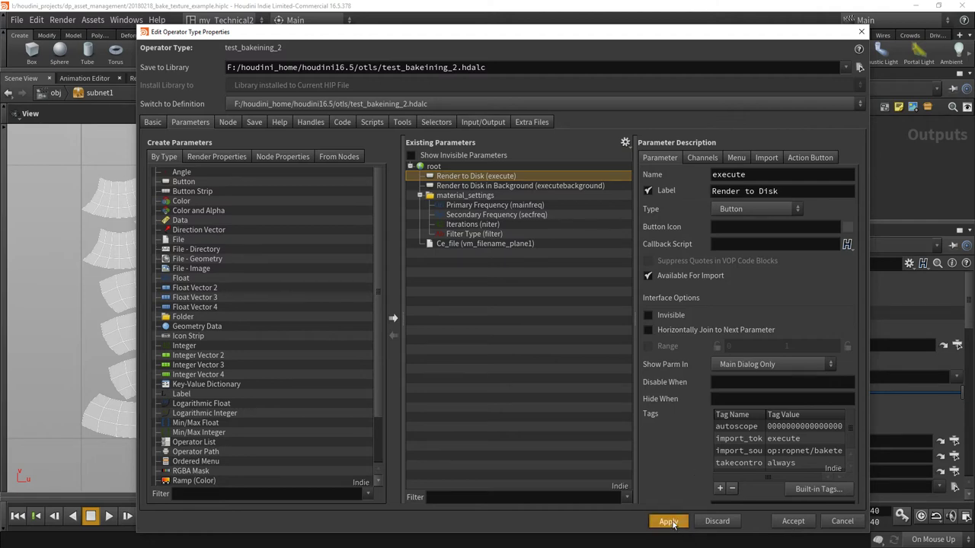
# Step: Accept the new parameter interface and save the Test bakeining 2 asset definition
pyautogui.click(790, 524)
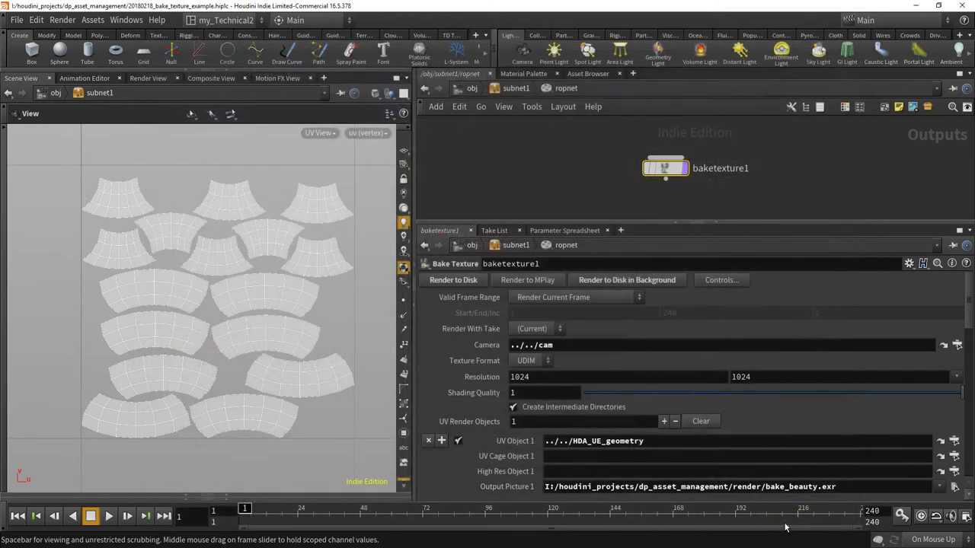
pyautogui.click(95, 21)
pyautogui.moveTo(122, 86)
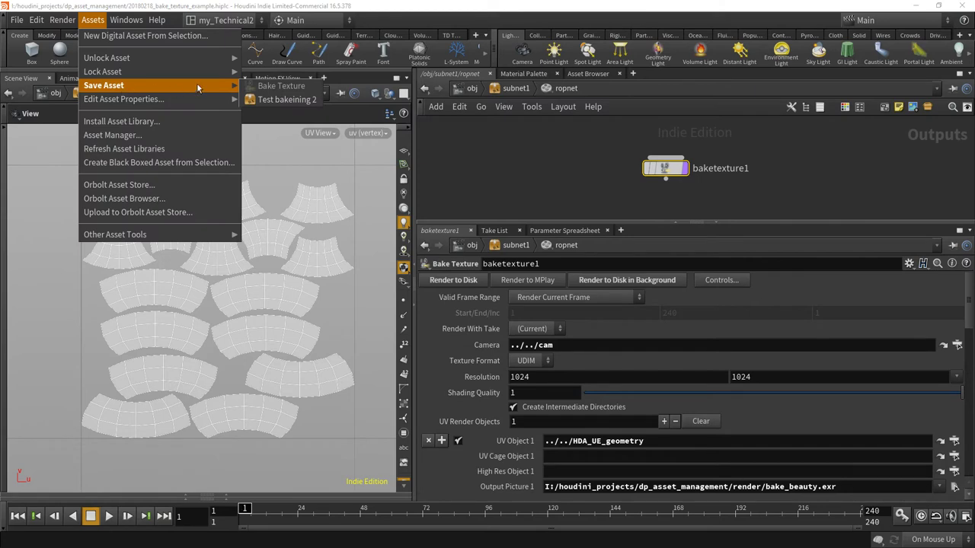
pyautogui.click(276, 99)
# Step: Lock the Test bakeining 2 asset and return to the /obj network
pyautogui.click(95, 20)
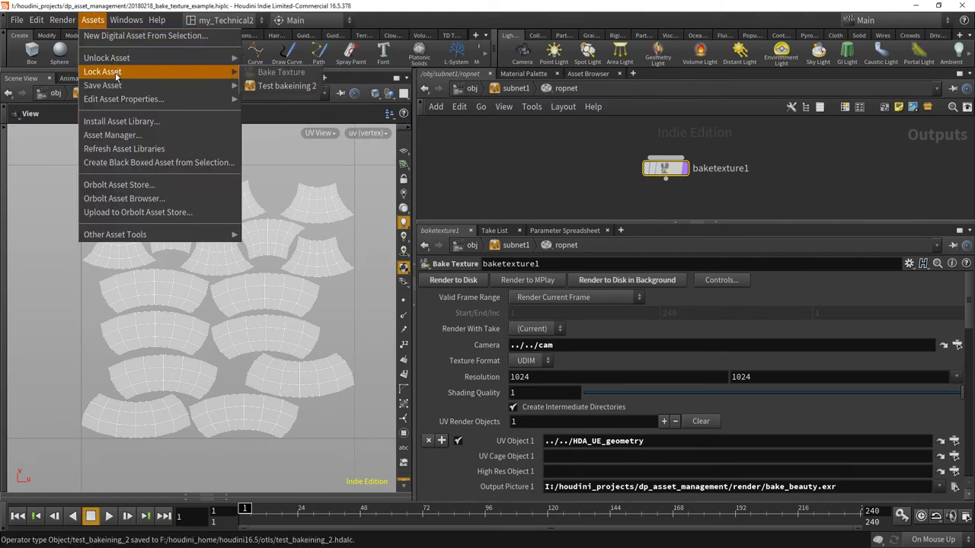
pyautogui.click(266, 87)
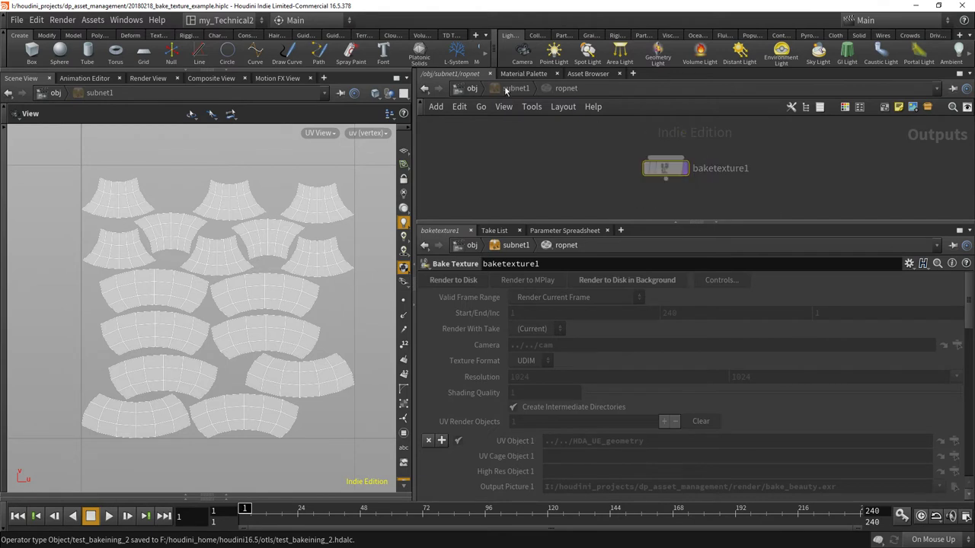
pyautogui.click(471, 89)
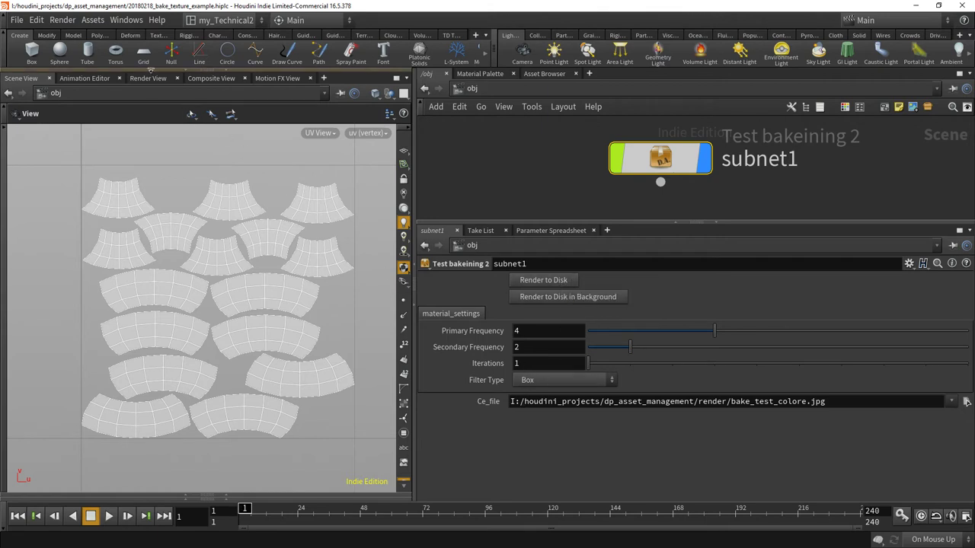
# Step: Render a Render View preview of the donut through the /obj/subnet1/cam camera
pyautogui.click(152, 79)
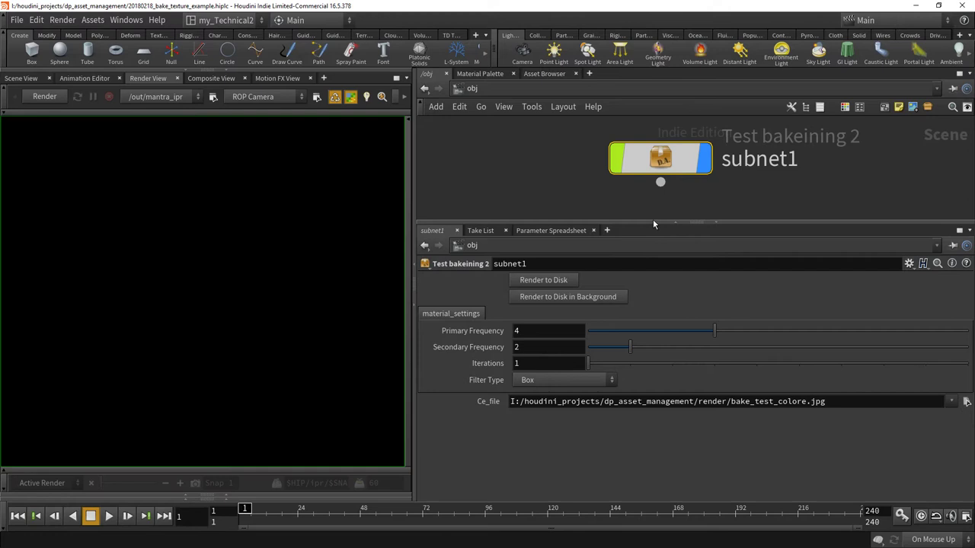
pyautogui.click(533, 281)
pyautogui.click(252, 97)
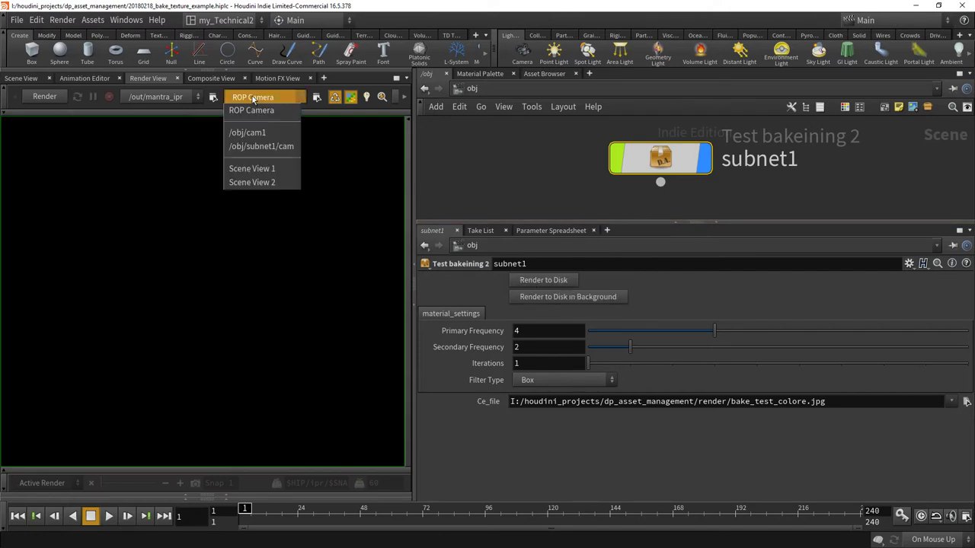
pyautogui.click(255, 145)
pyautogui.click(39, 97)
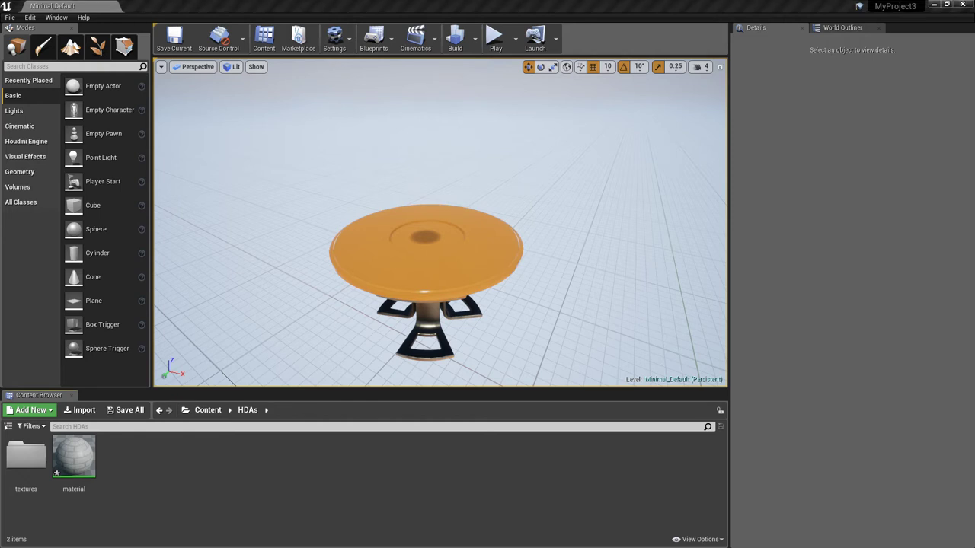
# Step: Drag test_bakeining_2.hdalc from the otls folder into Unreal's HDAs content folder
pyautogui.hotkey('alt', 'Tab')
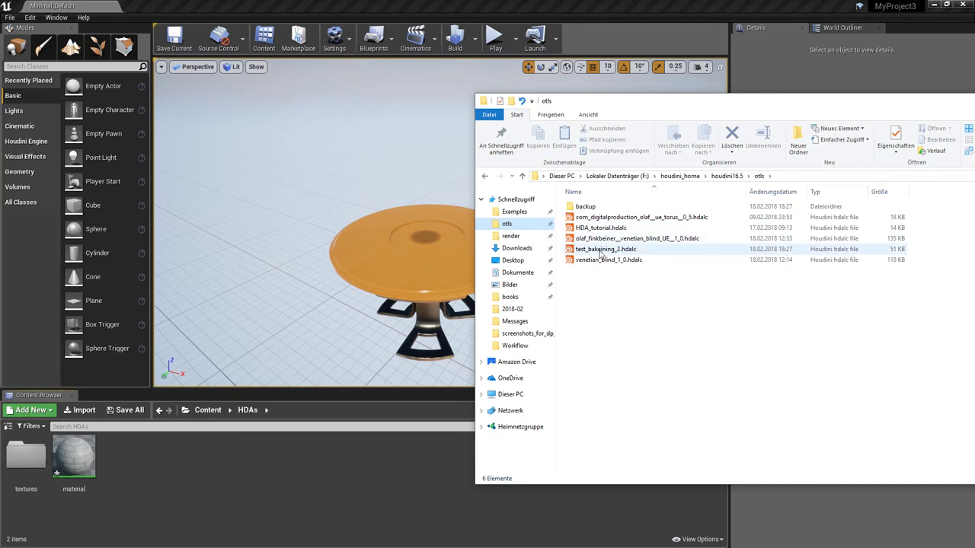
pyautogui.moveTo(604, 253); pyautogui.dragTo(163, 463)
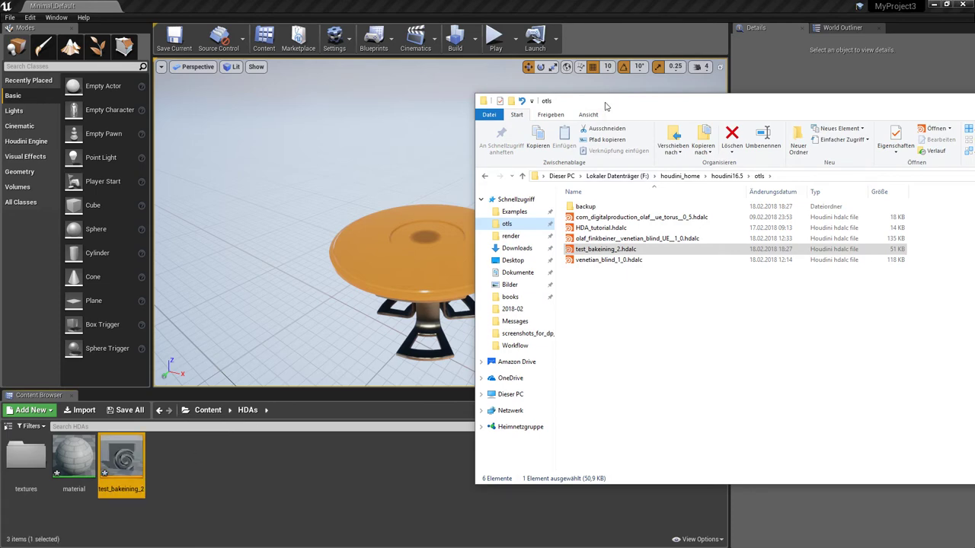
pyautogui.hotkey('alt', 'F4')
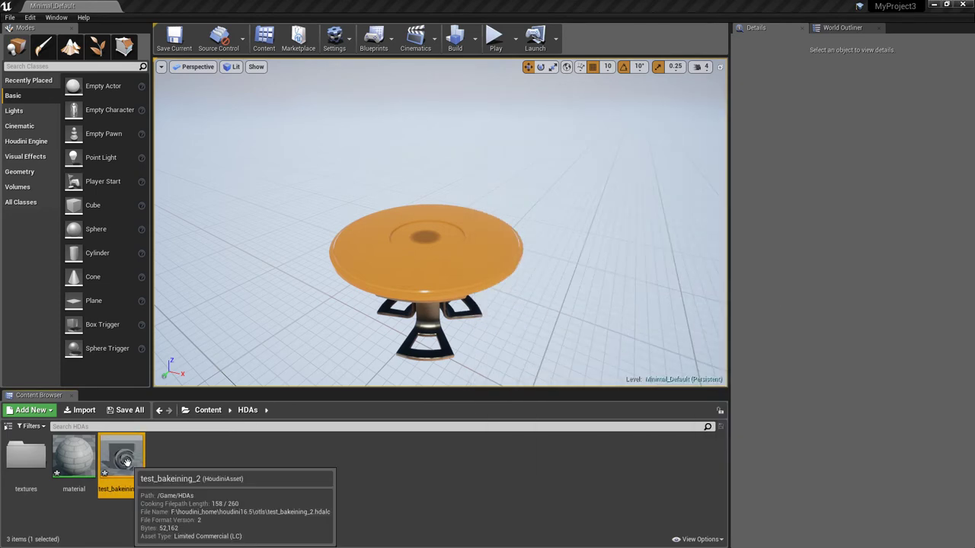
# Step: Place the test_bakeining_2 asset in the level and frame the view on the donut
pyautogui.moveTo(405, 247); pyautogui.dragTo(426, 239)
pyautogui.click(415, 241)
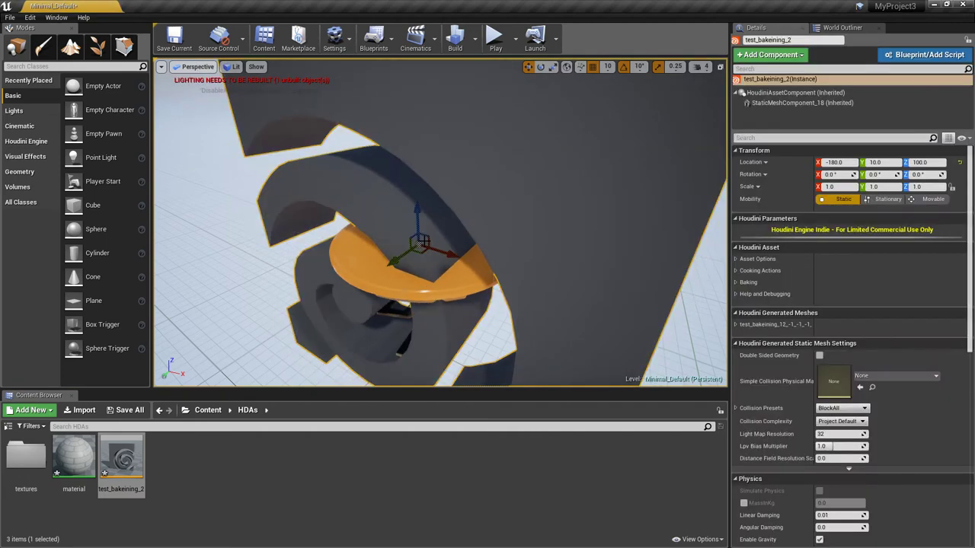
pyautogui.press('f')
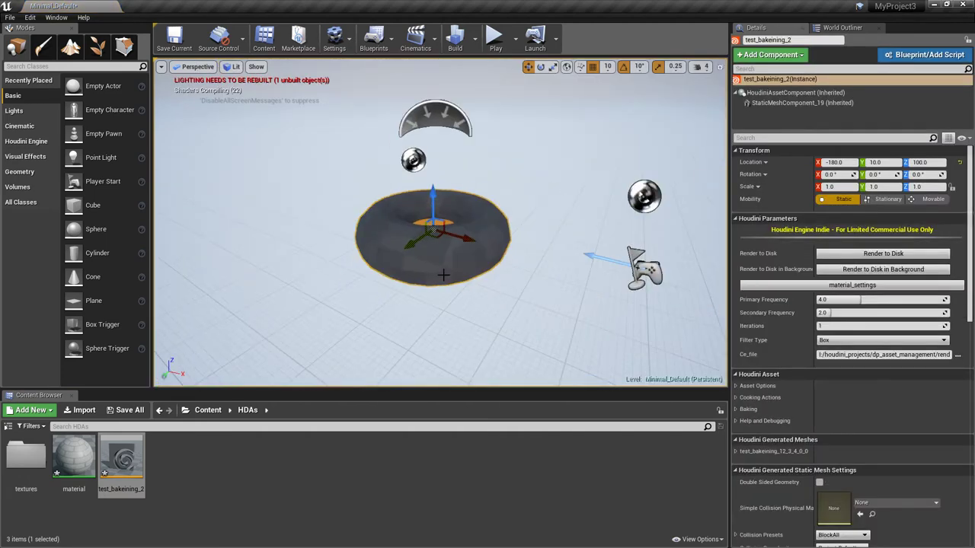
pyautogui.scroll(2, 443, 278)
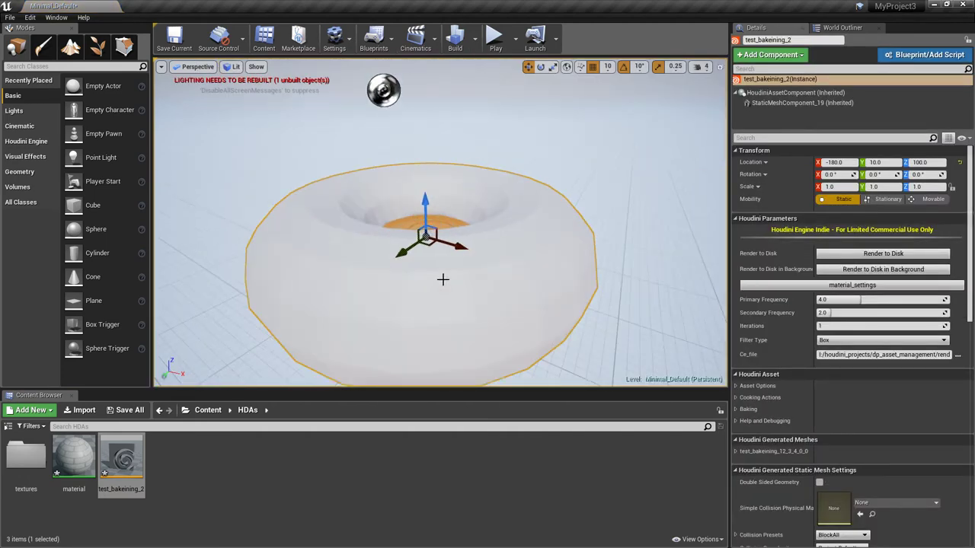
# Step: Bake the splatter texture with Render to Disk and widen Details to read the Ce_file path
pyautogui.click(884, 254)
pyautogui.click(892, 356)
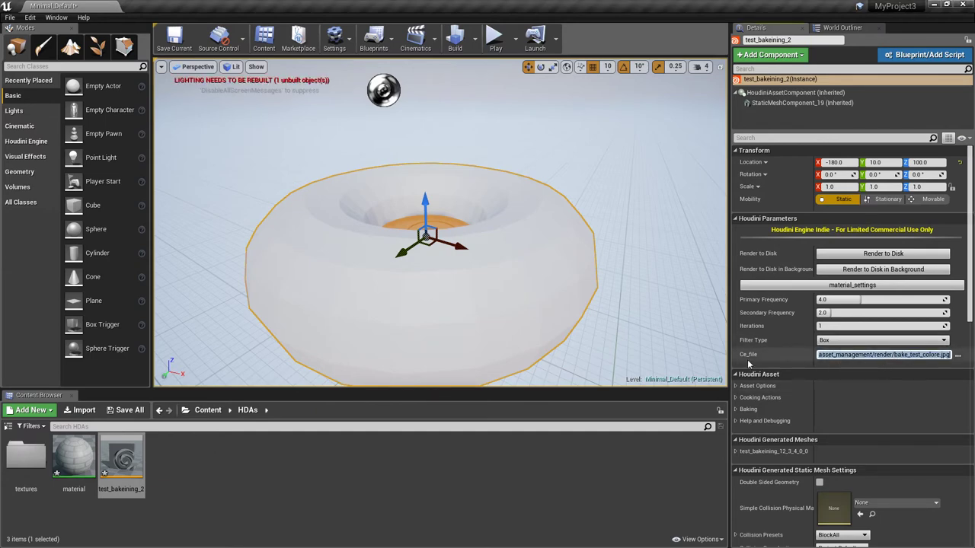
pyautogui.moveTo(729, 356); pyautogui.dragTo(558, 355)
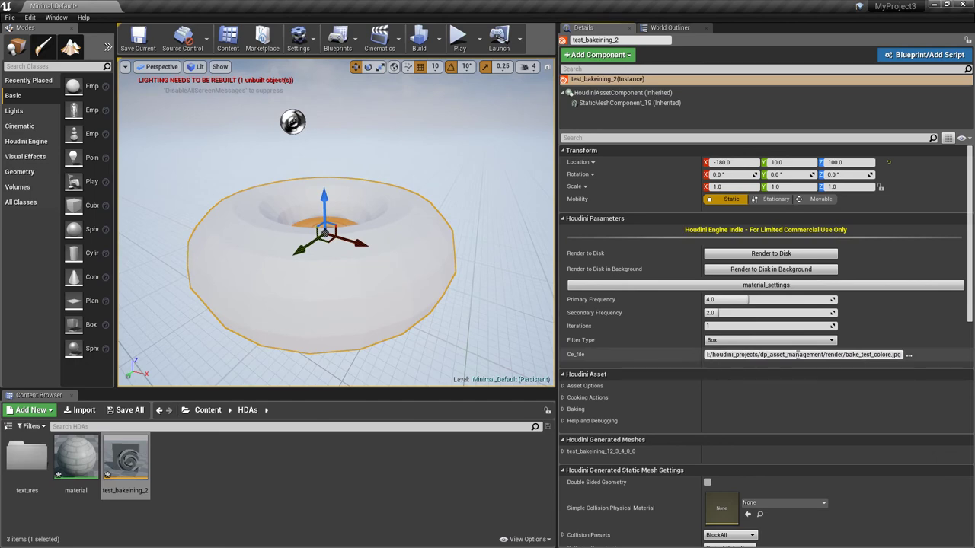
# Step: Check the still-empty render output folder, then hide it while the asset cooks
pyautogui.hotkey('alt', 'Tab')
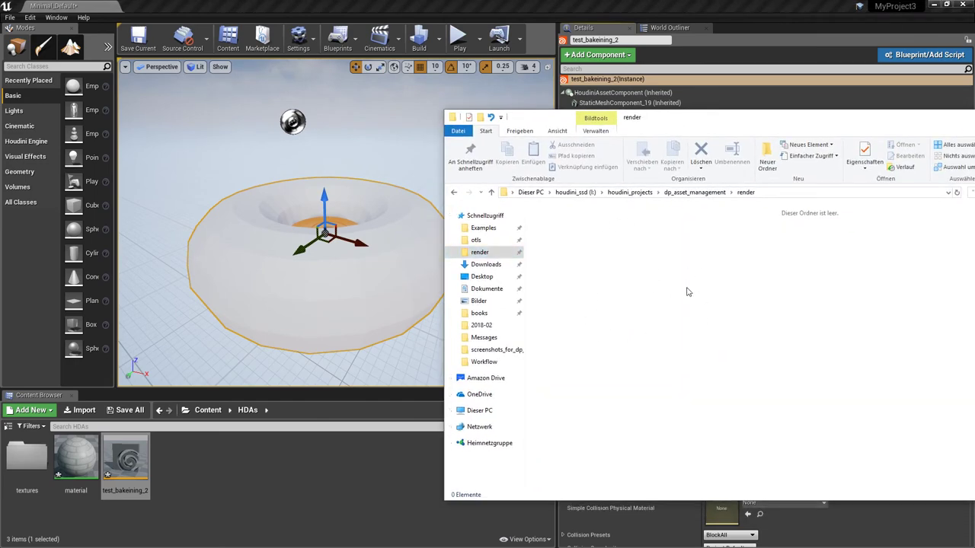
pyautogui.hotkey('alt', 'Tab')
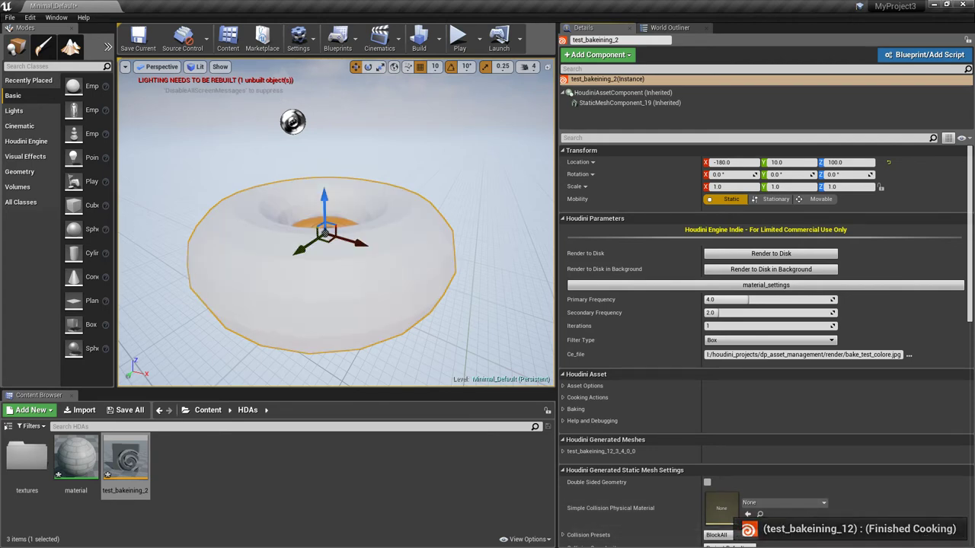
# Step: Drag bake_test_colore.jpg from the render folder into the HDAs/textures content folder
pyautogui.hotkey('alt', 'Tab')
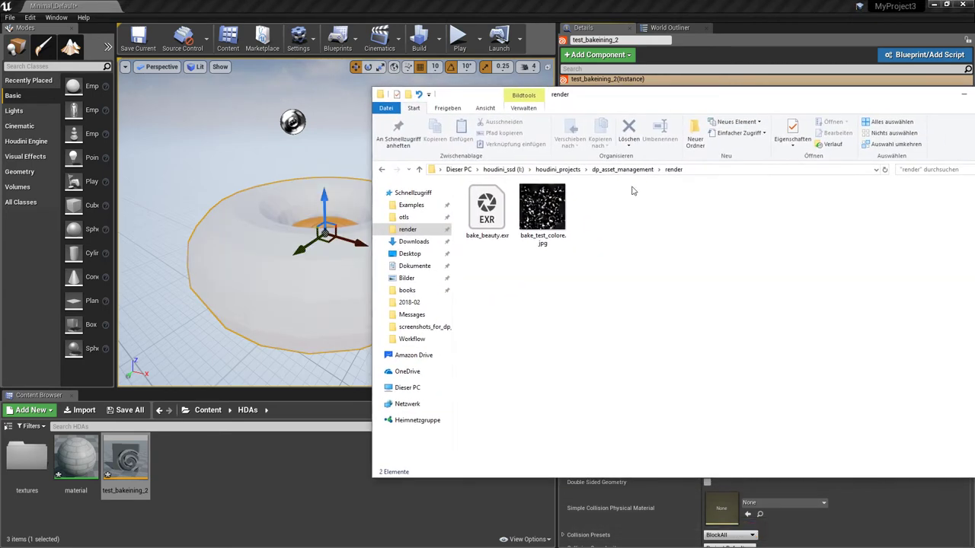
pyautogui.click(542, 218)
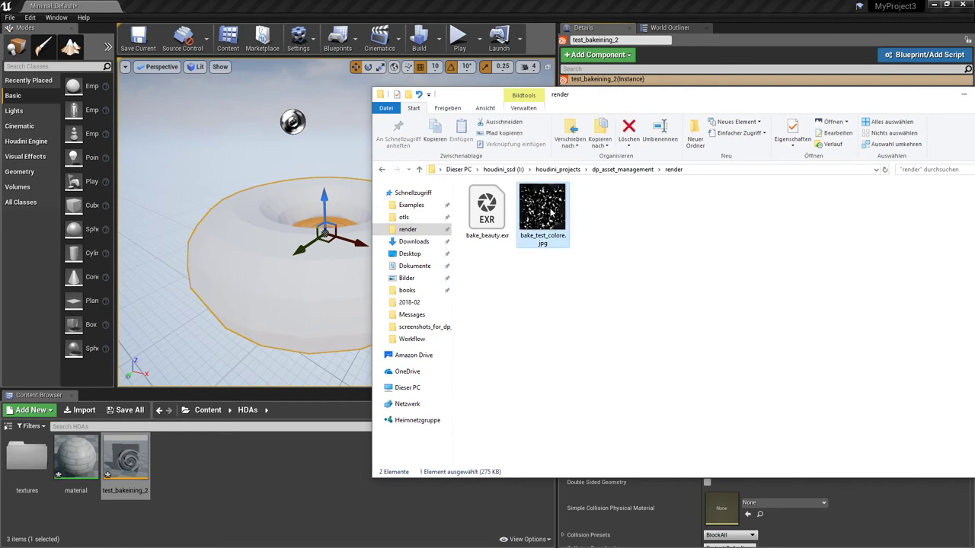
pyautogui.moveTo(549, 214); pyautogui.dragTo(472, 350)
pyautogui.click(27, 455)
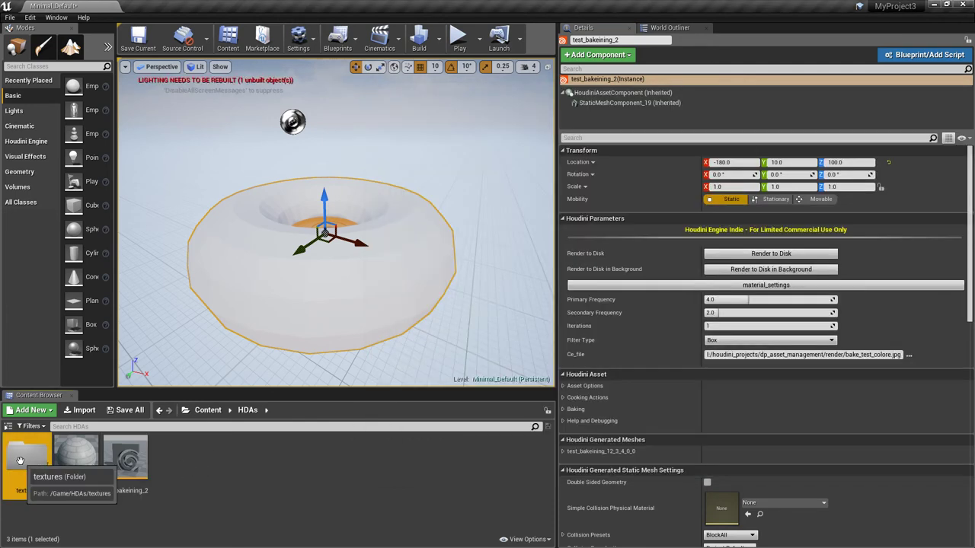
pyautogui.doubleClick(27, 456)
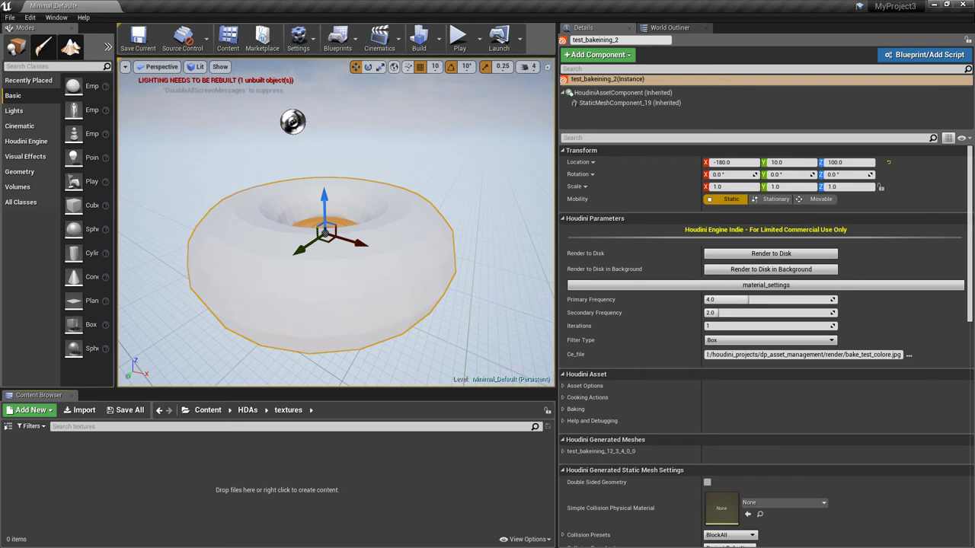
pyautogui.hotkey('alt', 'Tab')
pyautogui.moveTo(555, 210); pyautogui.dragTo(115, 476)
pyautogui.moveTo(625, 94); pyautogui.dragTo(691, 95)
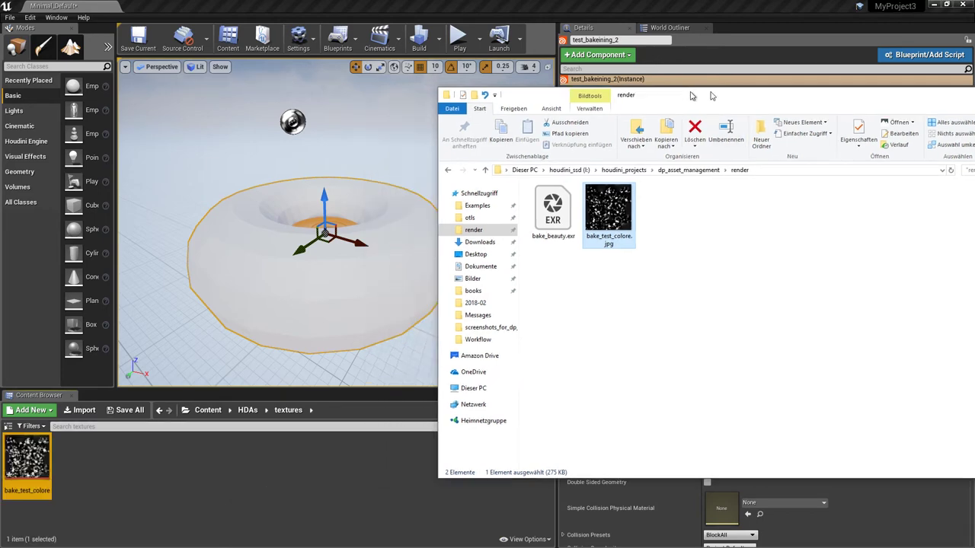
pyautogui.hotkey('alt', 'Tab')
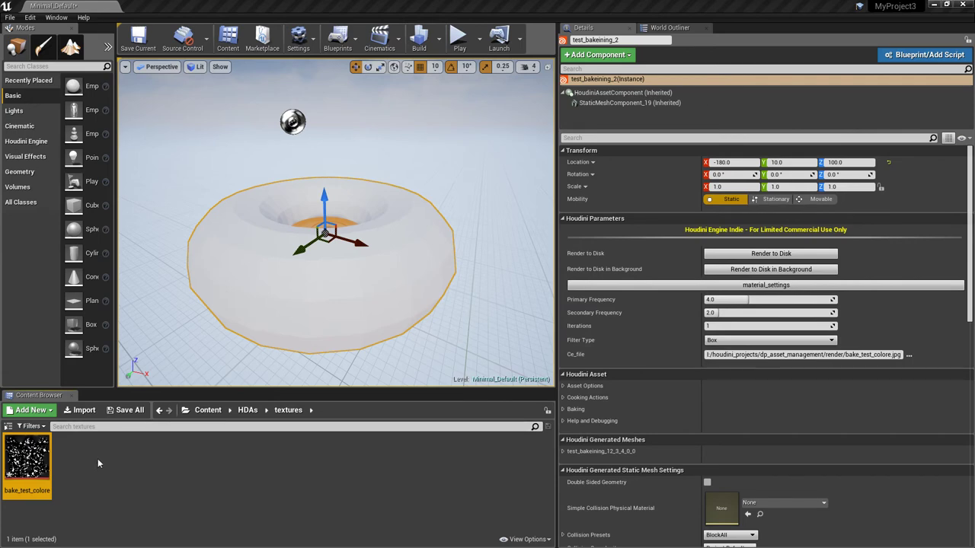
# Step: Assign the bake_test_colore texture to the material's Texture Sample node
pyautogui.click(248, 410)
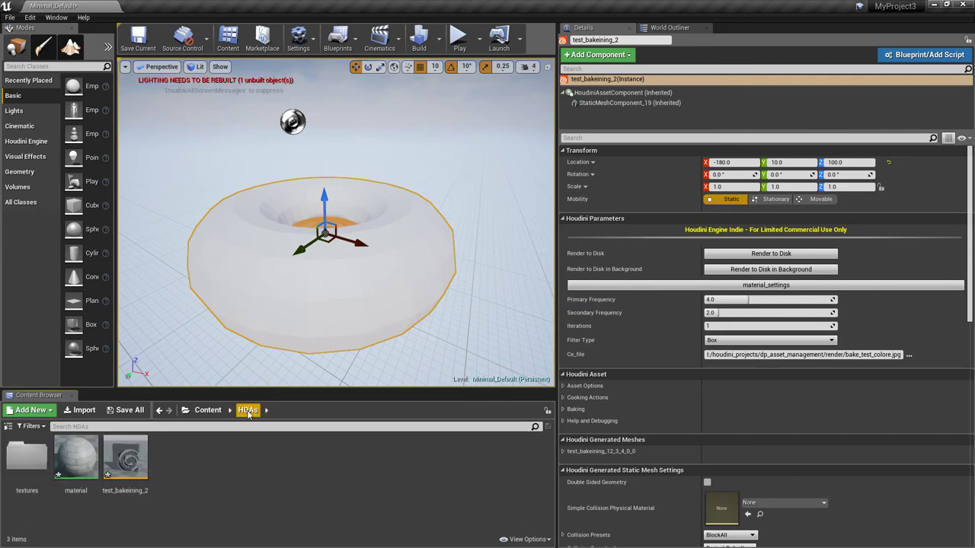
pyautogui.doubleClick(75, 457)
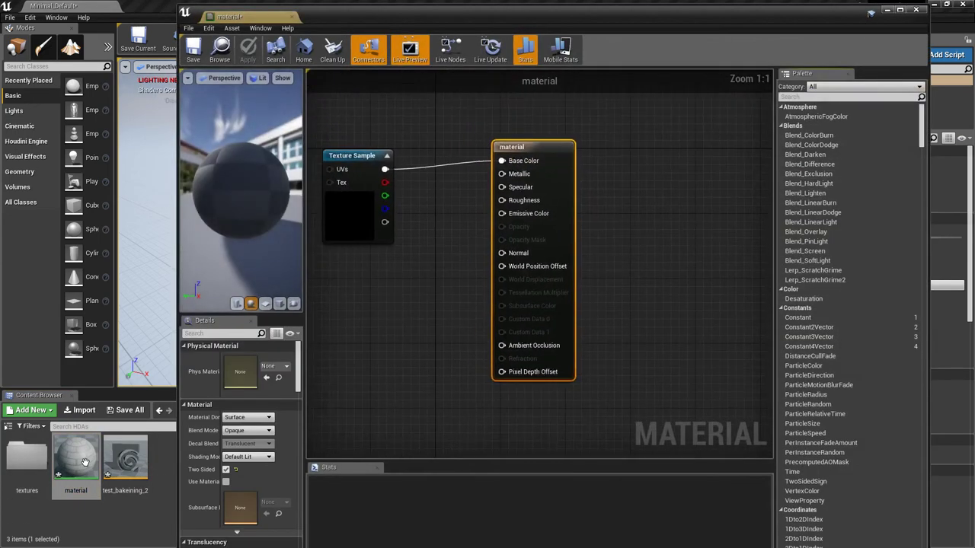
pyautogui.click(360, 196)
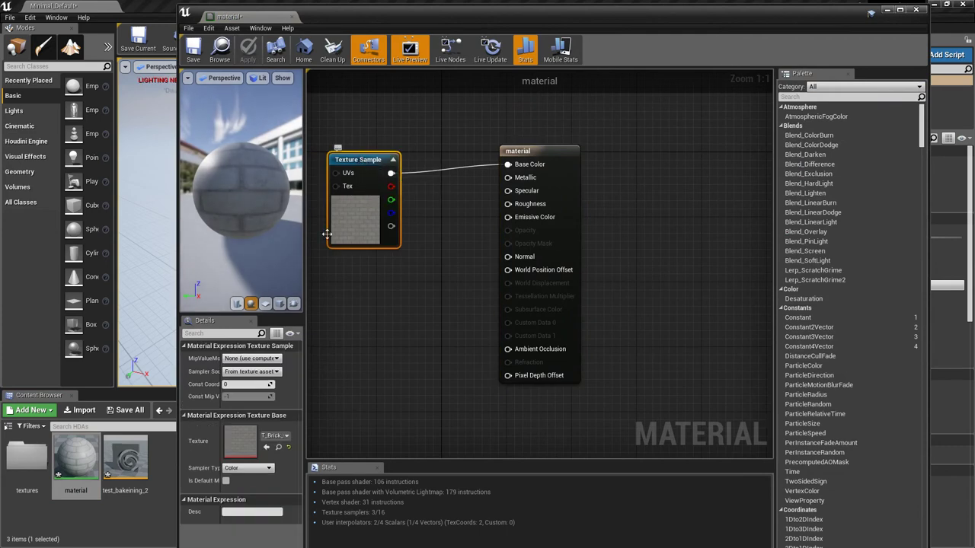
pyautogui.doubleClick(27, 459)
pyautogui.moveTo(25, 470); pyautogui.dragTo(232, 437)
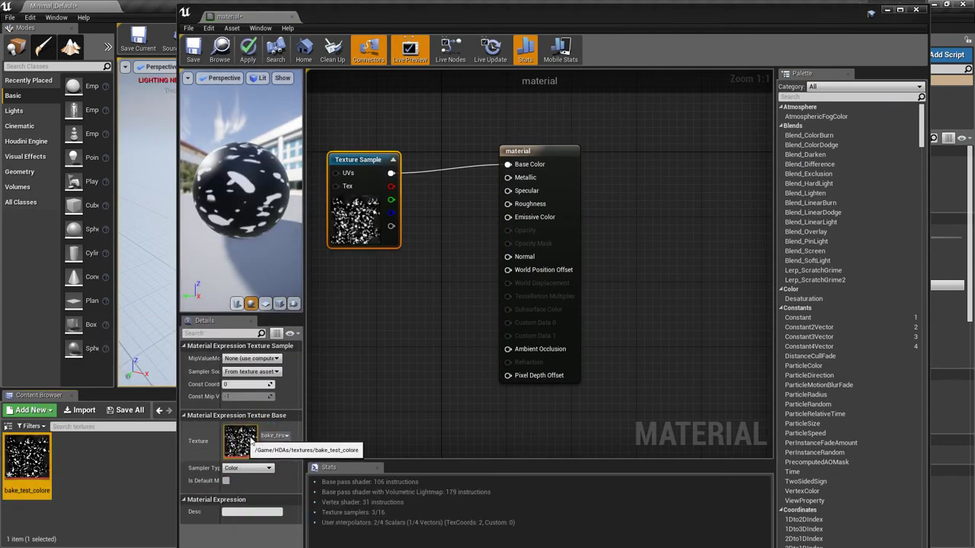
# Step: Apply the material changes and drop bake_test_colore onto the donut, creating bake_test_colore_Mat
pyautogui.click(916, 9)
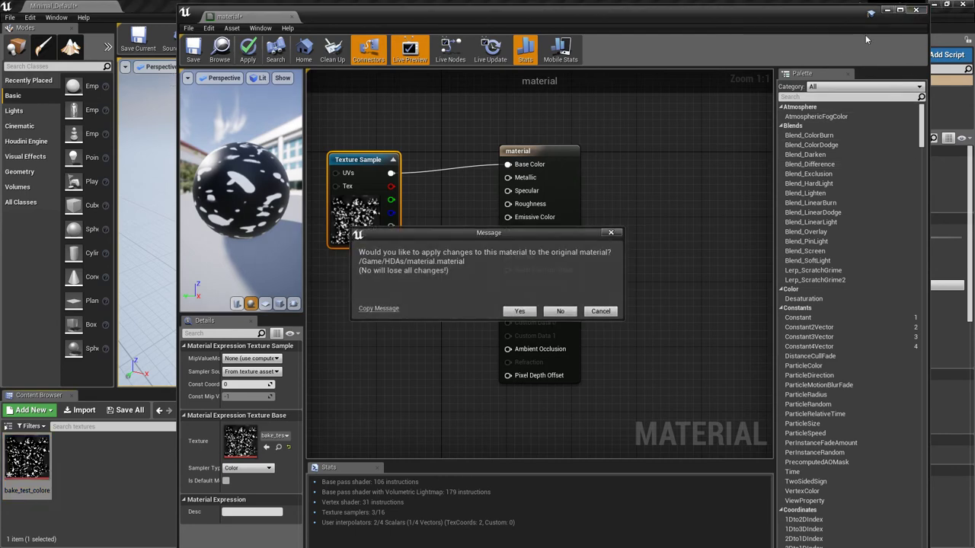
pyautogui.click(520, 311)
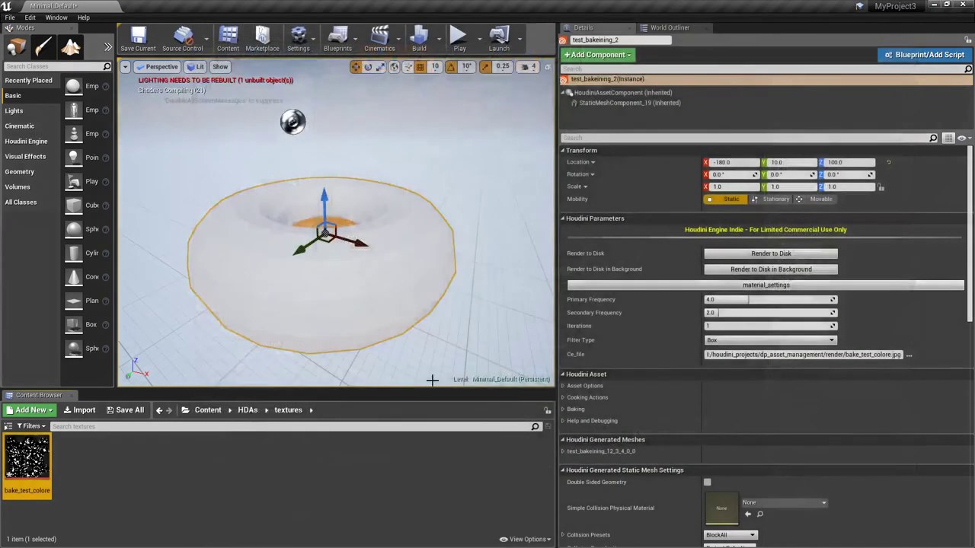
pyautogui.moveTo(26, 457); pyautogui.dragTo(221, 314)
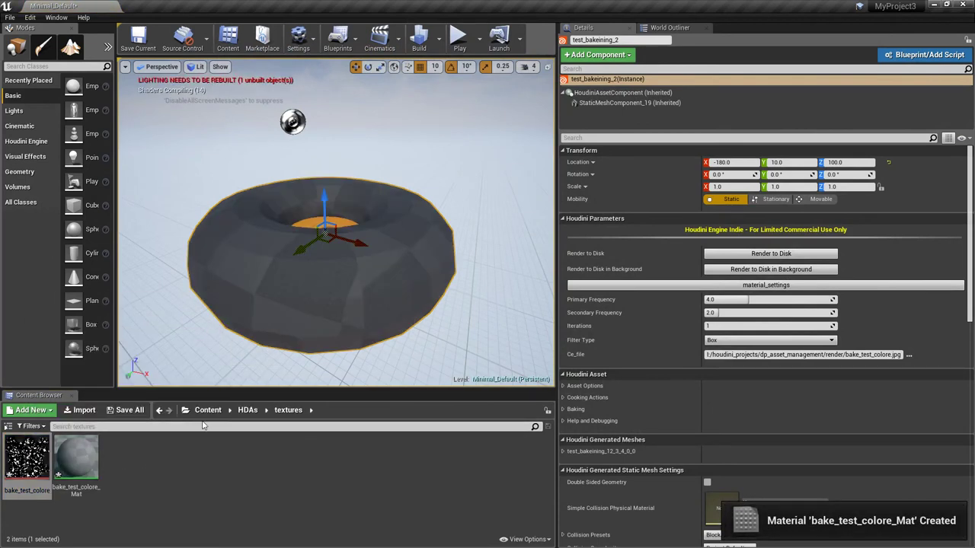
# Step: Apply bake_test_colore_Mat to the torus, frame it, and reselect test_bakeining_2 in the World Outliner
pyautogui.moveTo(76, 457); pyautogui.dragTo(272, 287)
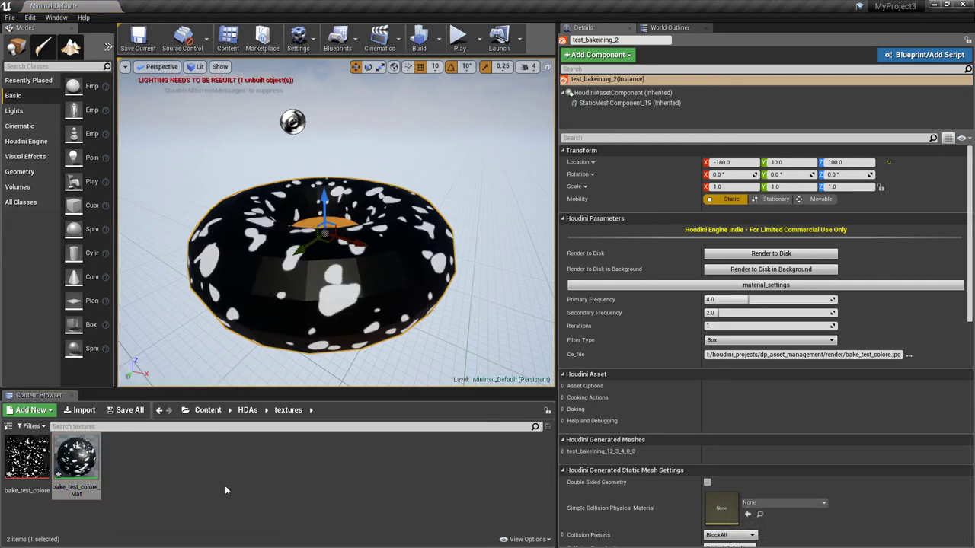
pyautogui.moveTo(333, 308); pyautogui.dragTo(335, 343, button='right')
pyautogui.press('f')
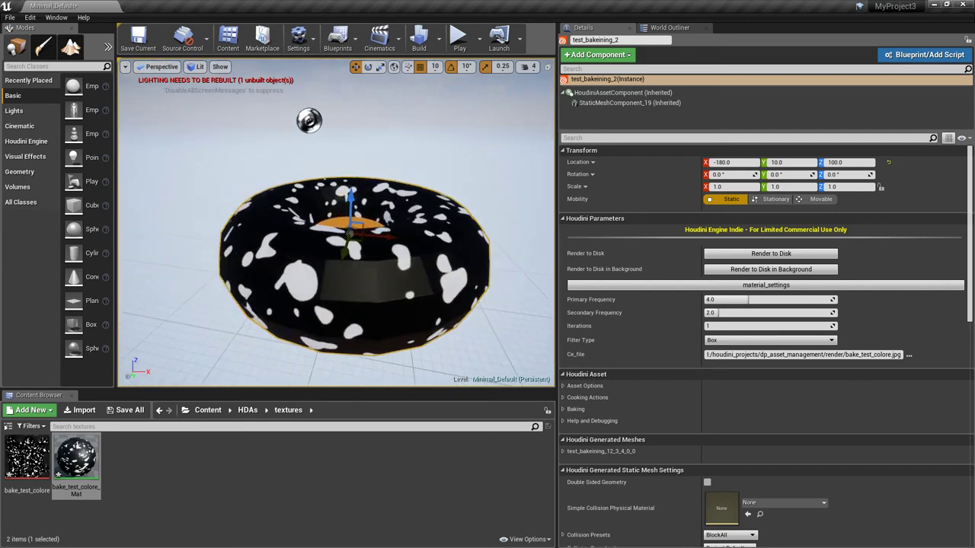
pyautogui.click(259, 328)
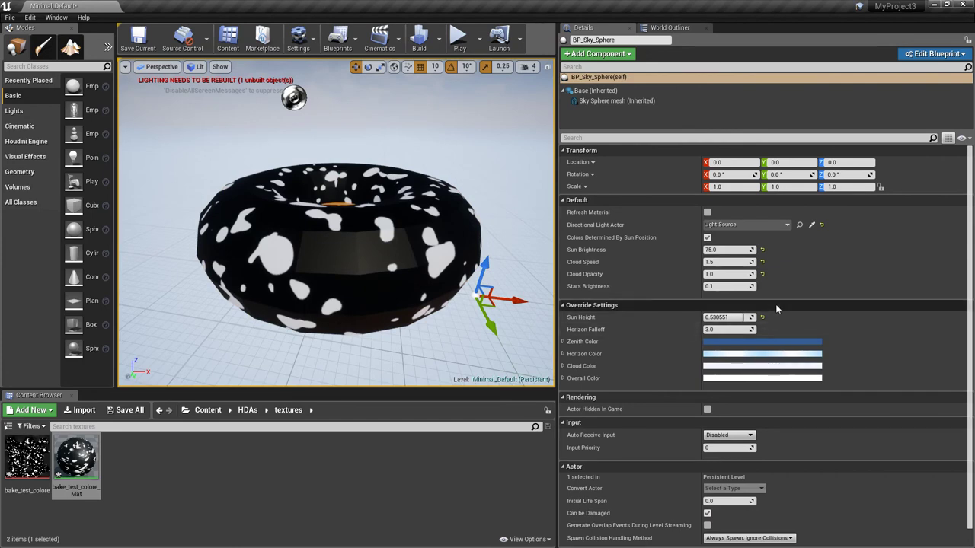
pyautogui.click(669, 28)
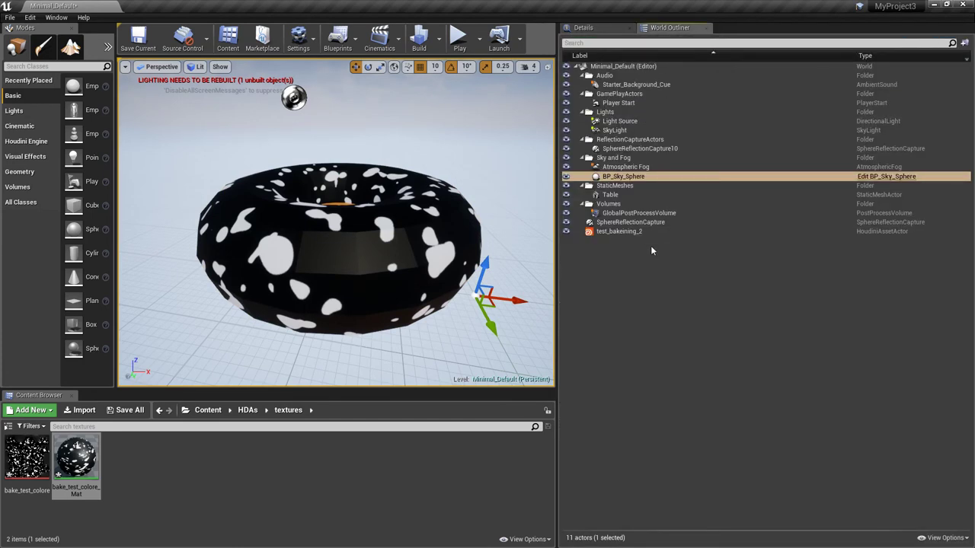
pyautogui.click(617, 231)
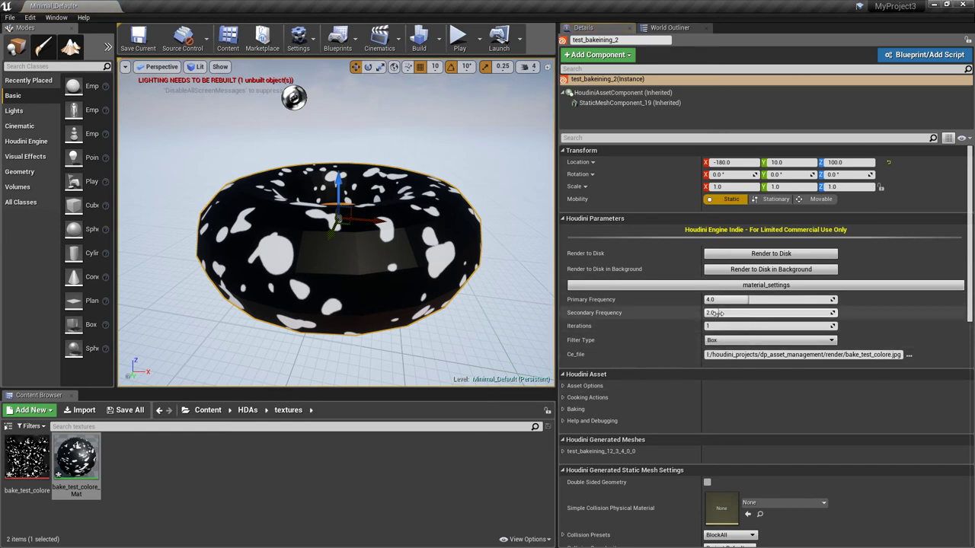
# Step: Set the donut's Secondary Frequency to 3.745247 and its Mobility to Movable
pyautogui.moveTo(714, 313); pyautogui.dragTo(745, 313)
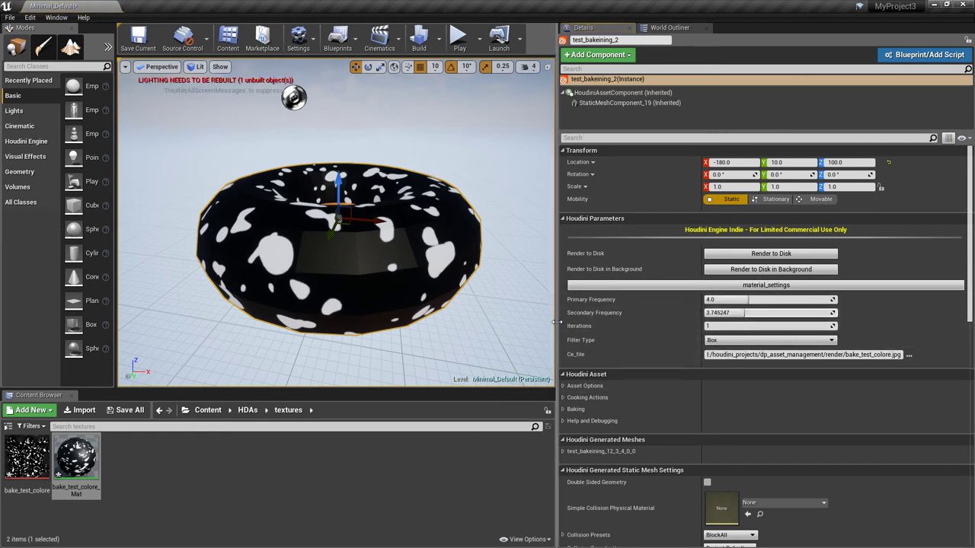
pyautogui.click(819, 199)
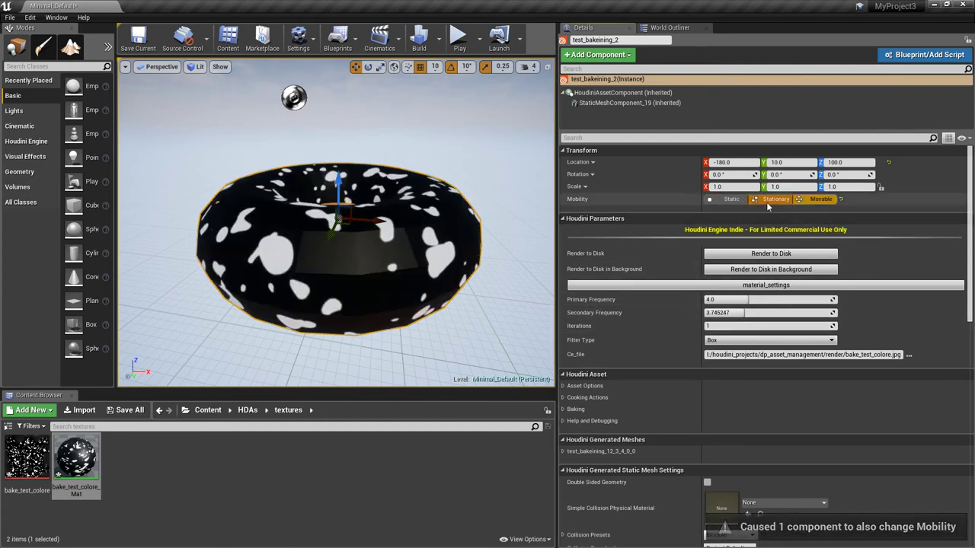
pyautogui.click(730, 199)
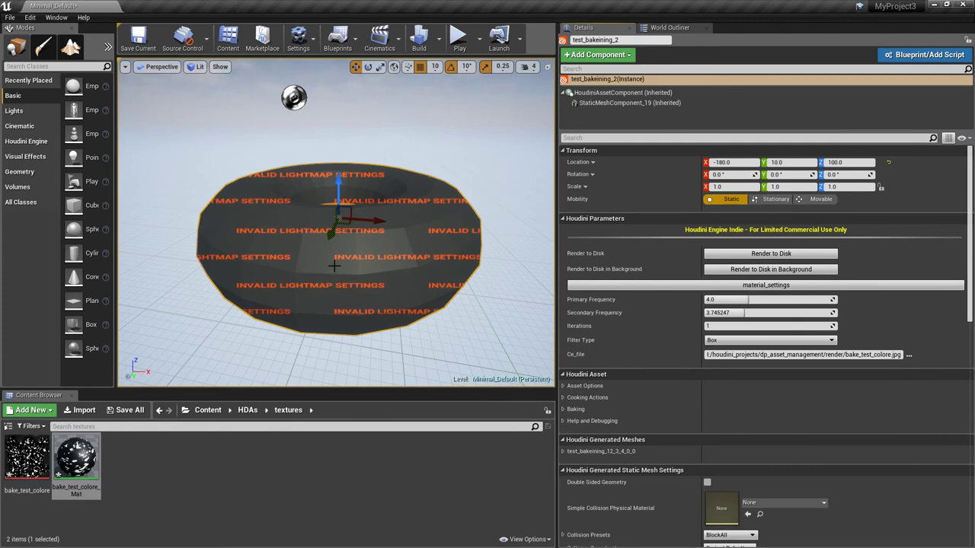
pyautogui.click(819, 199)
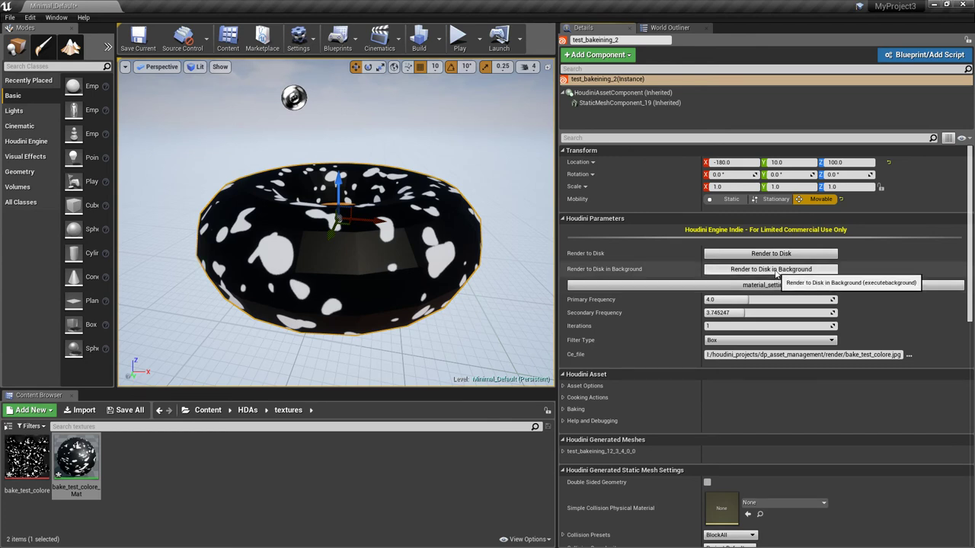
# Step: Change the Ce_file output to bake_test_colore_2.jpg and bake it with Render to Disk
pyautogui.click(771, 270)
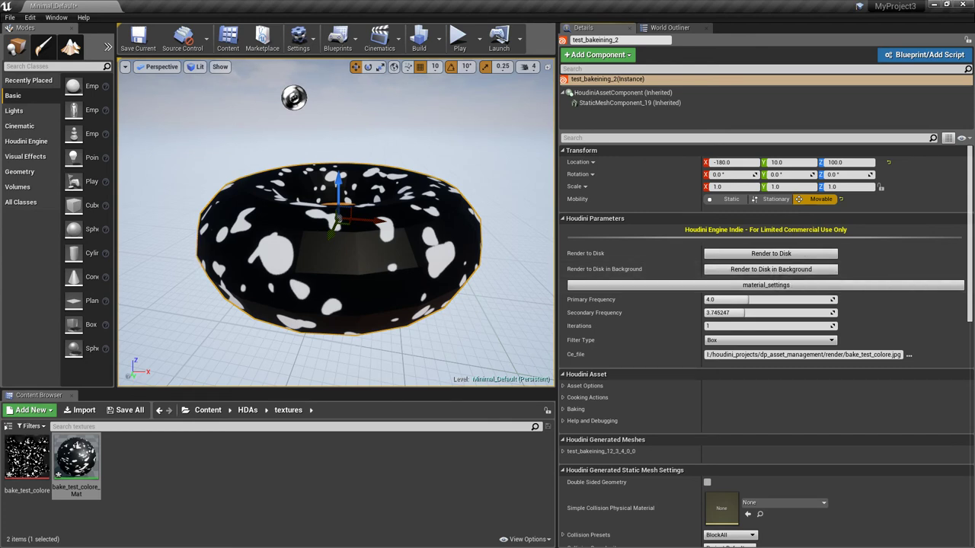
pyautogui.click(889, 355)
pyautogui.click(889, 383)
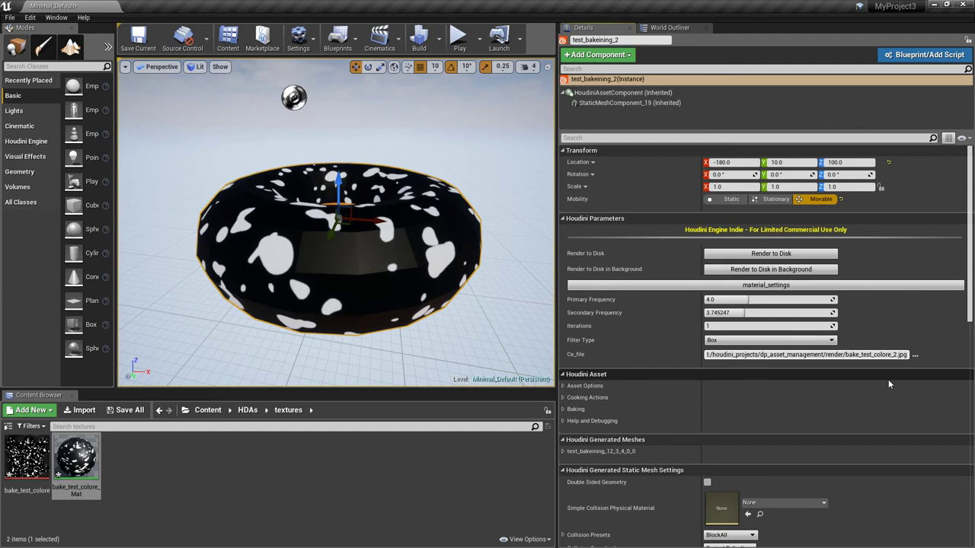
pyautogui.click(771, 253)
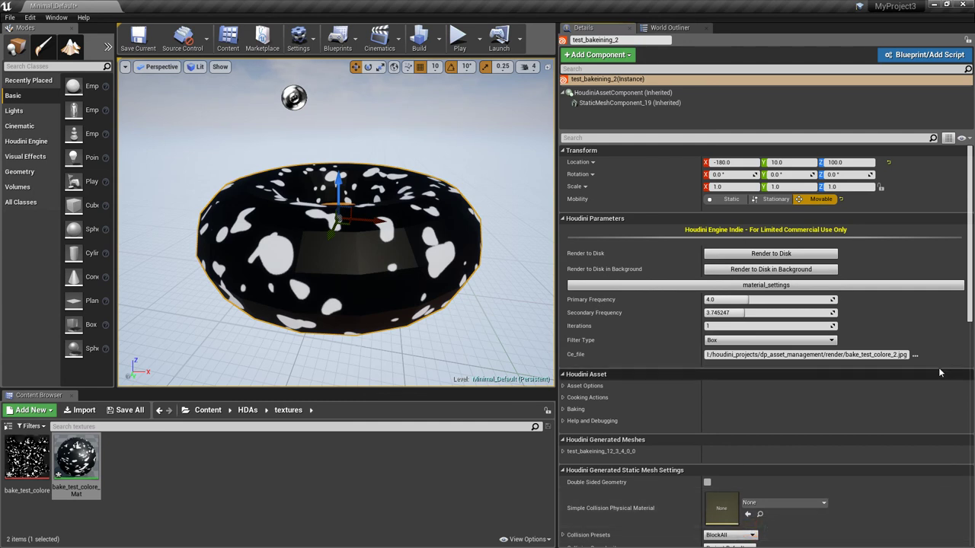
pyautogui.click(875, 354)
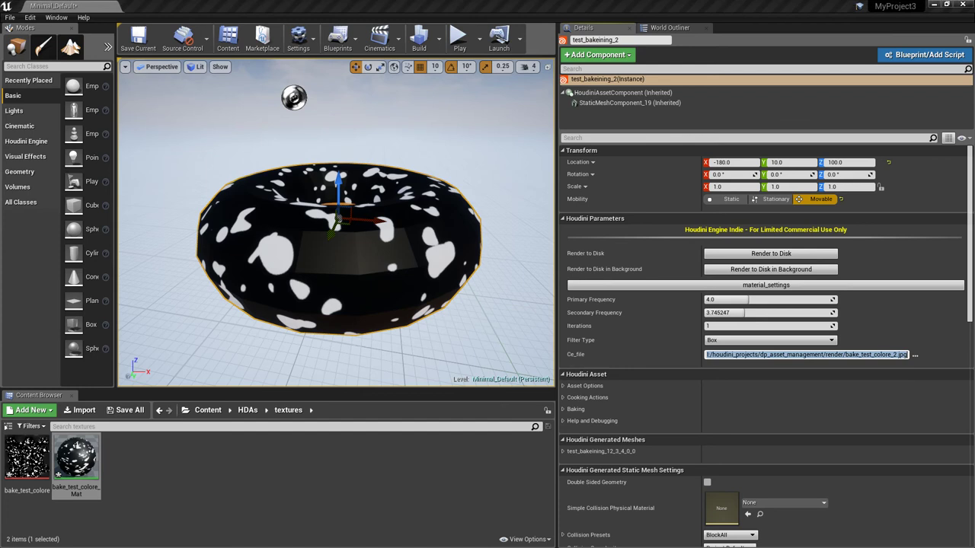
pyautogui.click(846, 355)
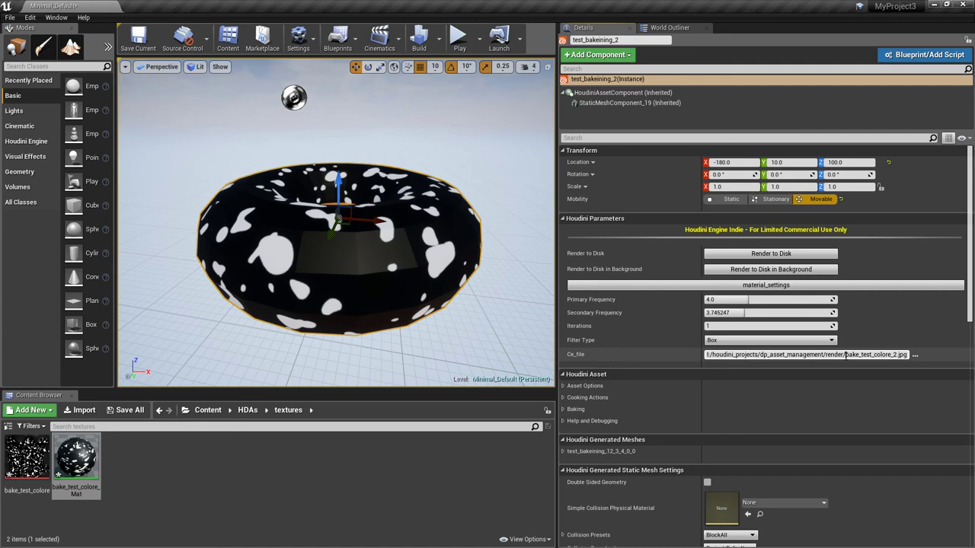
pyautogui.click(788, 253)
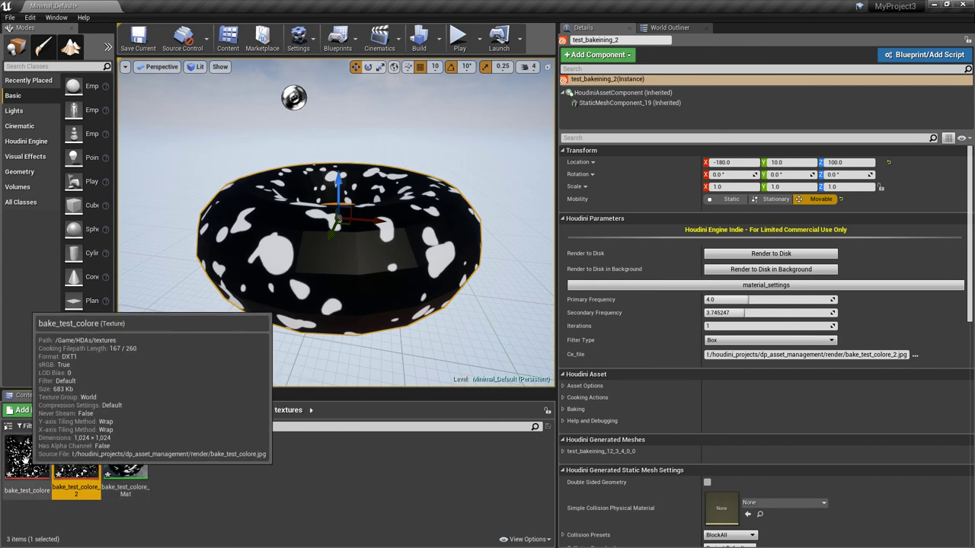
pyautogui.click(29, 460)
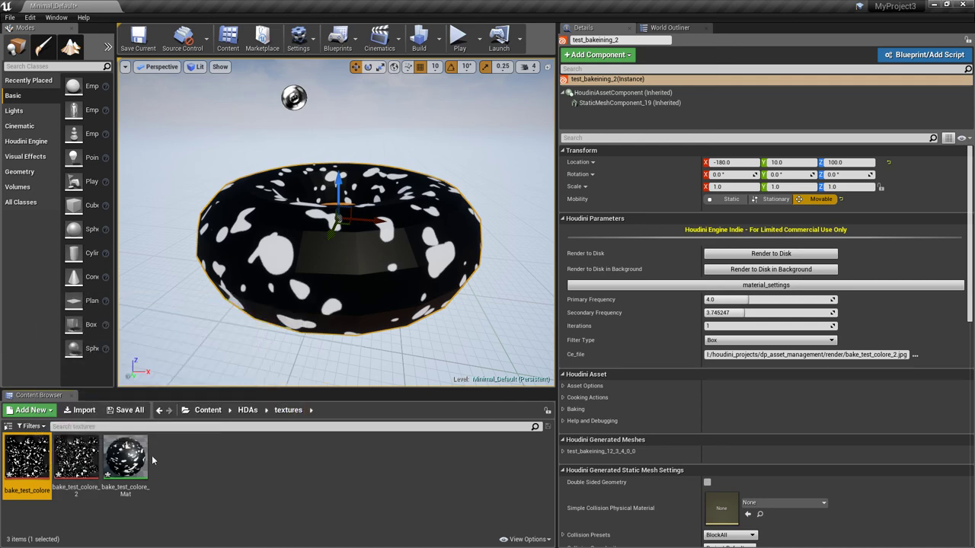
# Step: Point bake_test_colore_Mat's Texture Sample node at bake_test_colore_2 and save the material
pyautogui.click(76, 459)
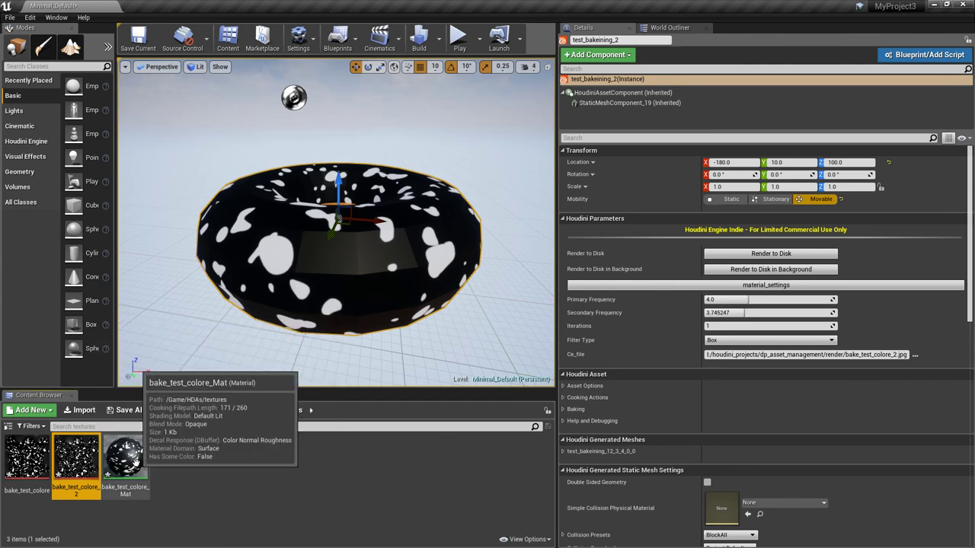
pyautogui.doubleClick(135, 461)
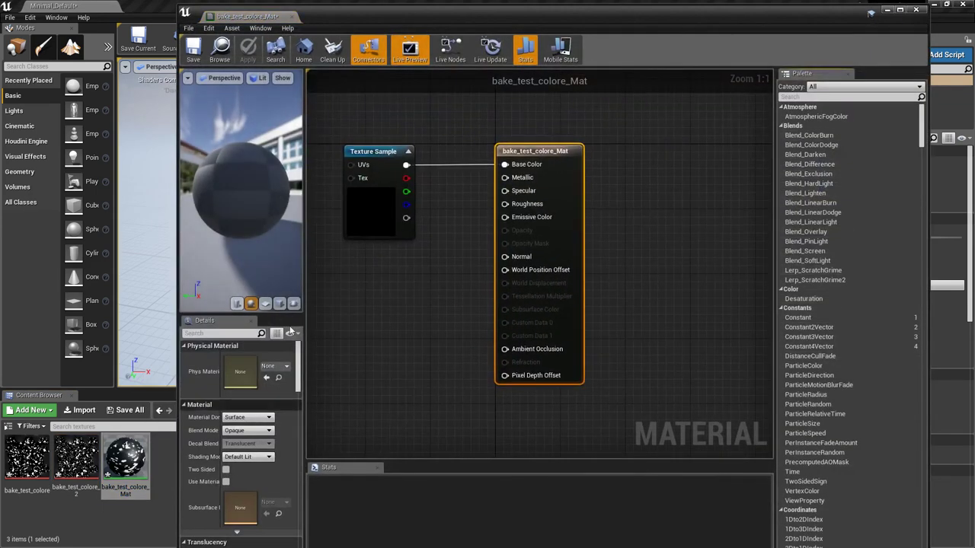
pyautogui.click(371, 155)
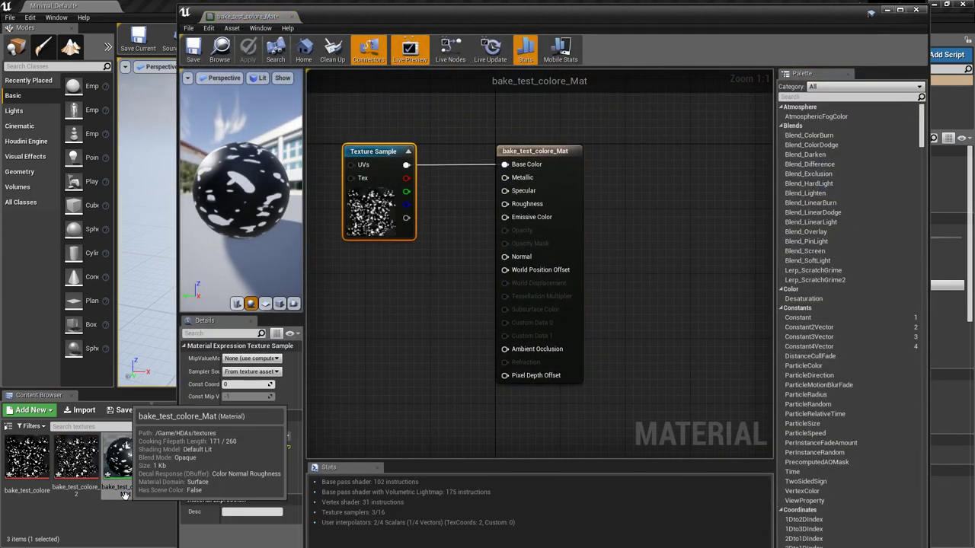
pyautogui.moveTo(97, 460); pyautogui.dragTo(240, 444)
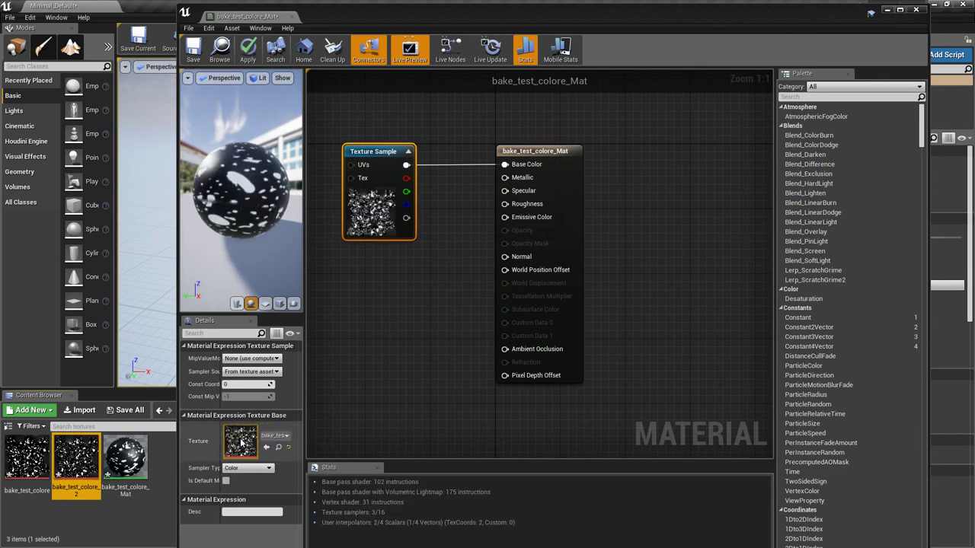
pyautogui.click(916, 9)
pyautogui.click(518, 312)
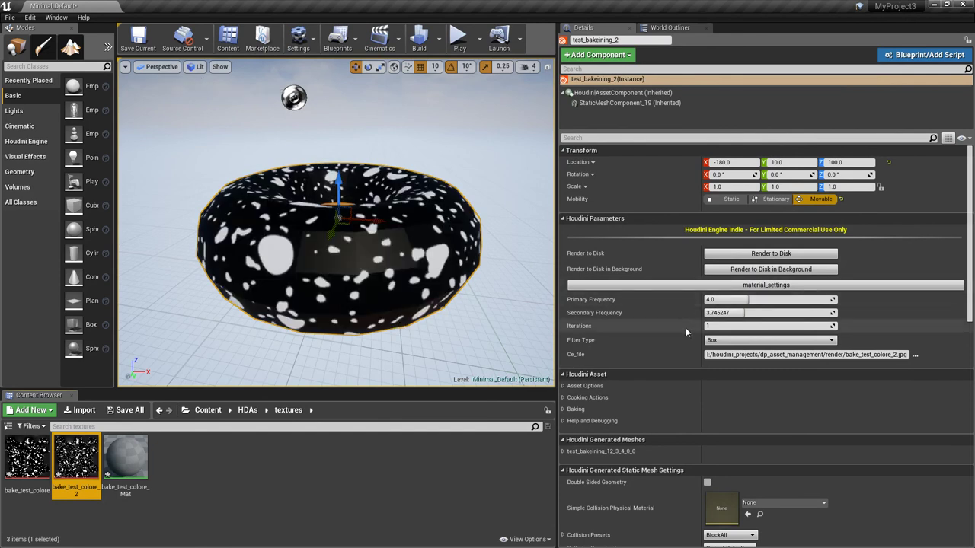
# Step: Raise Iterations to 3 and render the bake to disk as bake_test_colore_3.jpg
pyautogui.moveTo(762, 326)
pyautogui.mouseDown()
pyautogui.moveTo(789, 326)
pyautogui.moveTo(772, 326)
pyautogui.mouseUp()
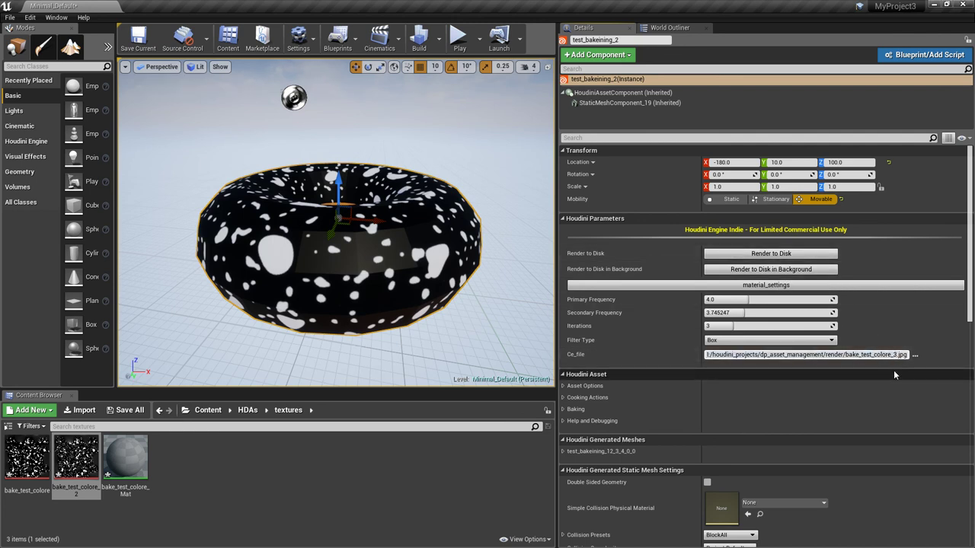
pyautogui.press('Return')
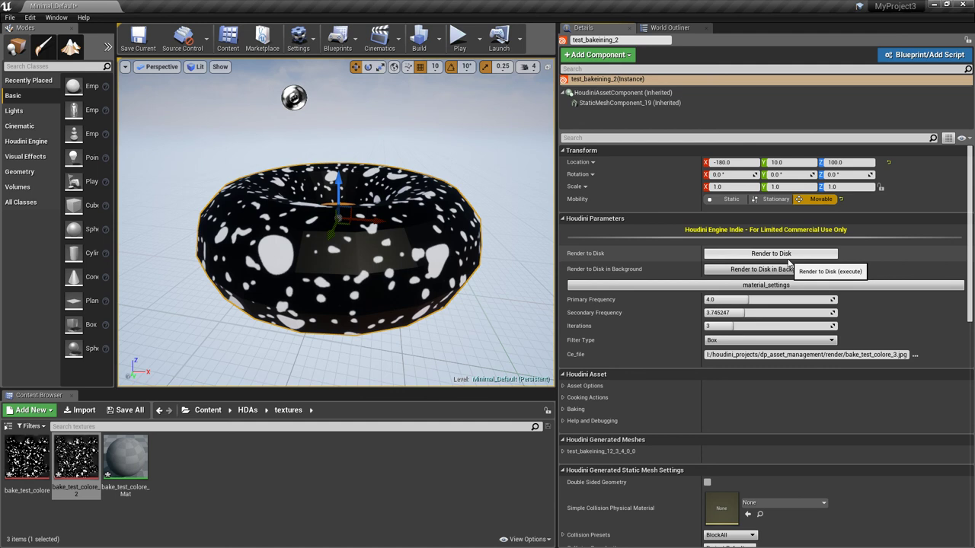
pyautogui.click(789, 259)
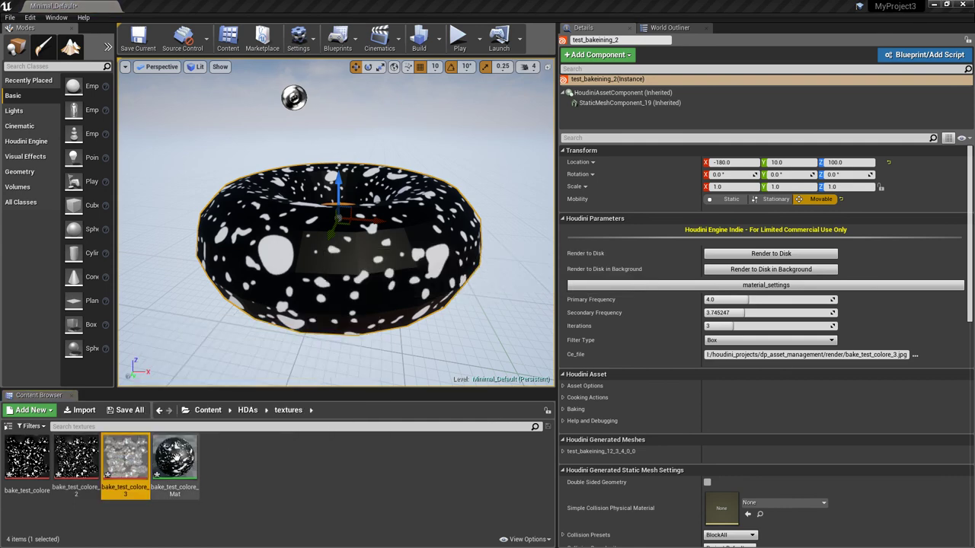
# Step: Swap bake_test_colore_Mat's Texture Sample to bake_test_colore_3 and apply the material changes
pyautogui.doubleClick(180, 460)
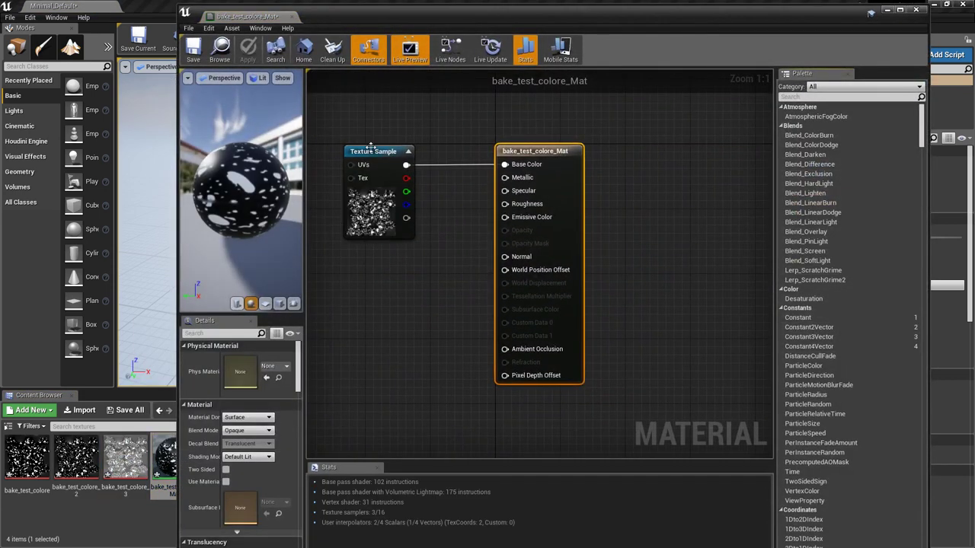
pyautogui.click(358, 151)
pyautogui.moveTo(127, 472); pyautogui.dragTo(242, 450)
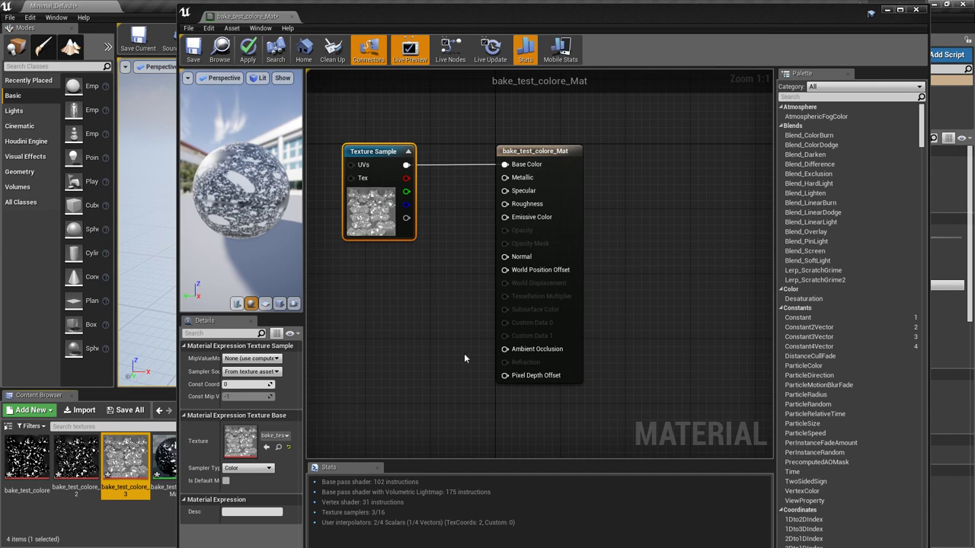
pyautogui.click(917, 9)
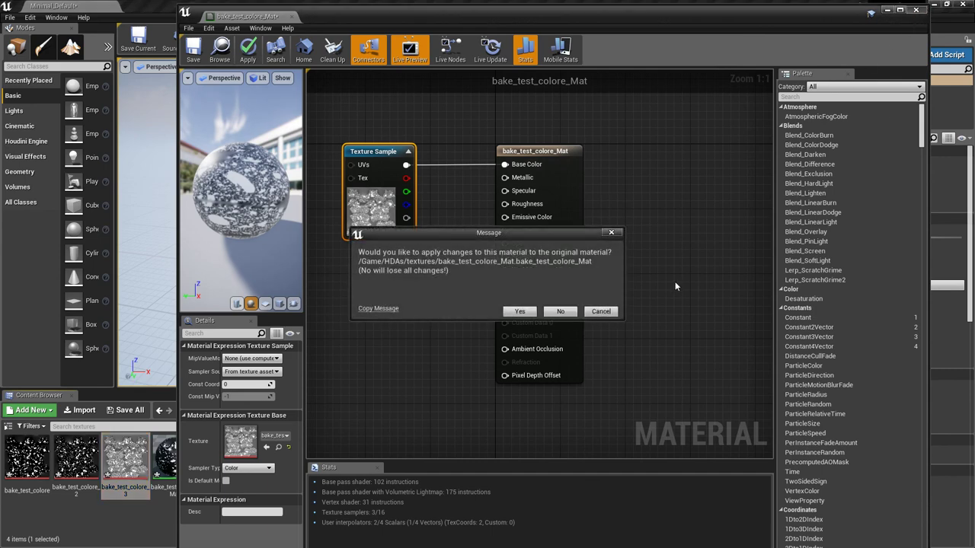
pyautogui.click(518, 315)
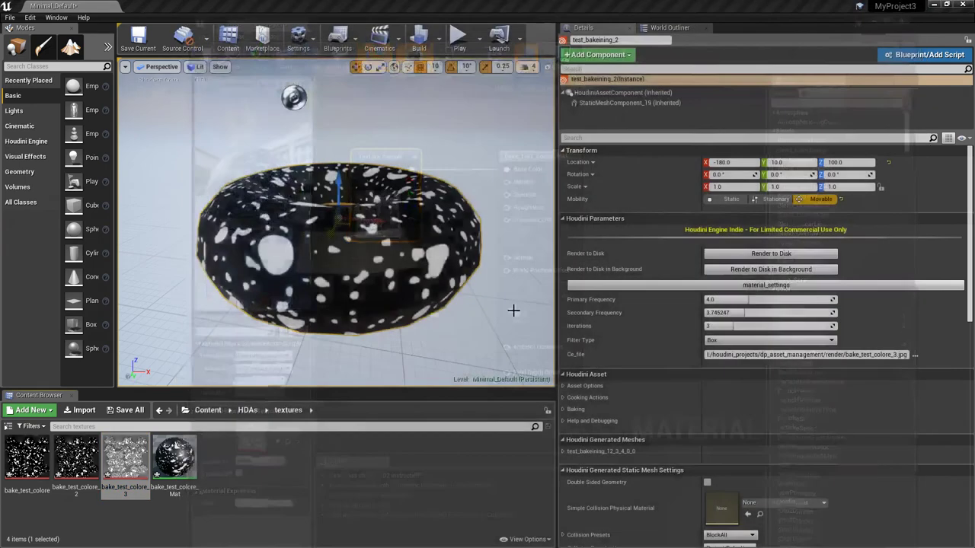